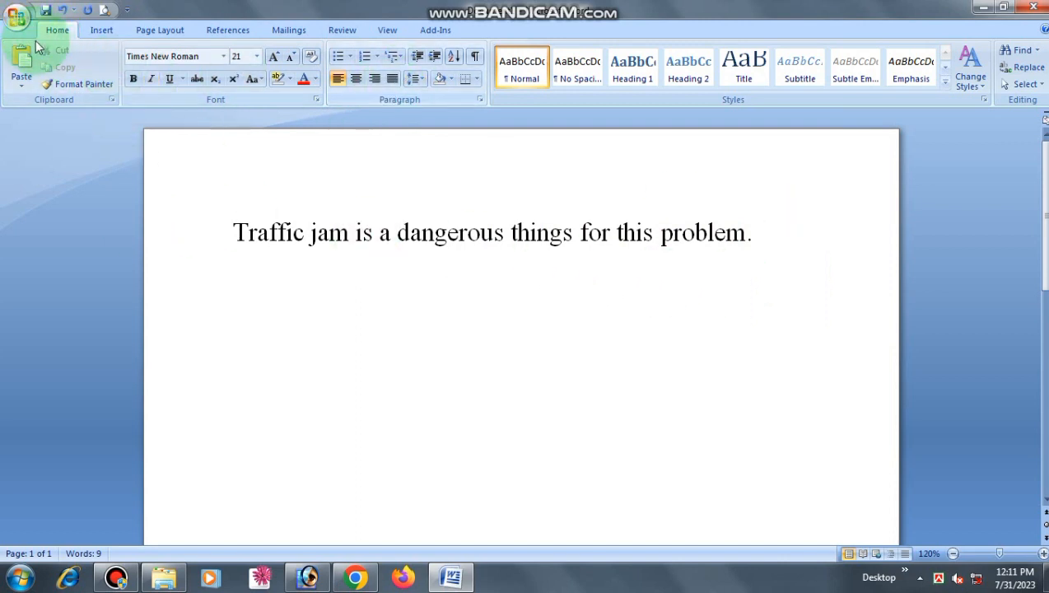
Create a new document from the Blank document template
{"action": "left_click", "coordinate": [16, 19]}
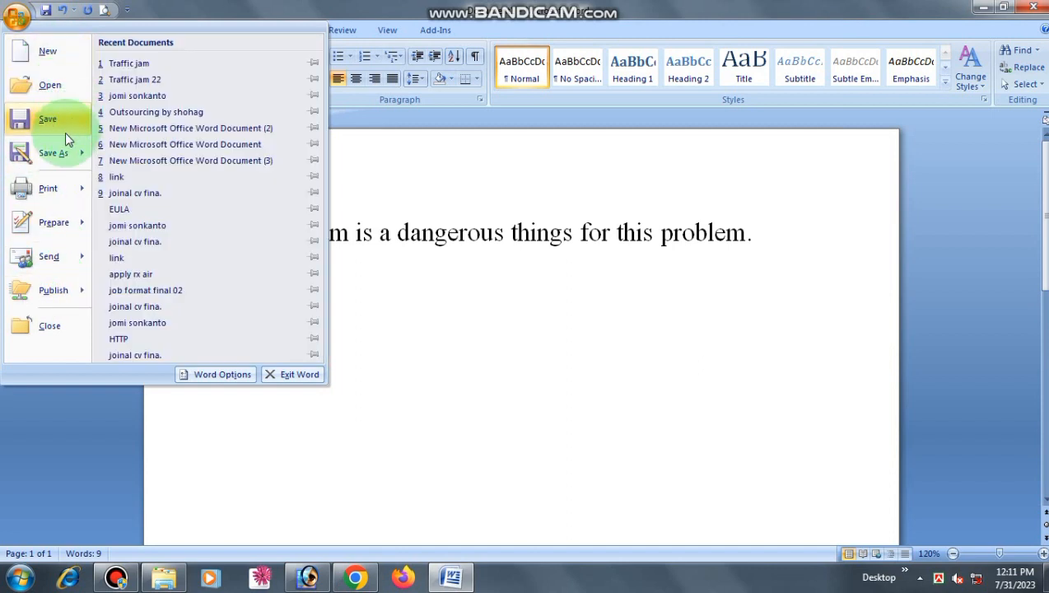
{"action": "mouse_move", "coordinate": [51, 152]}
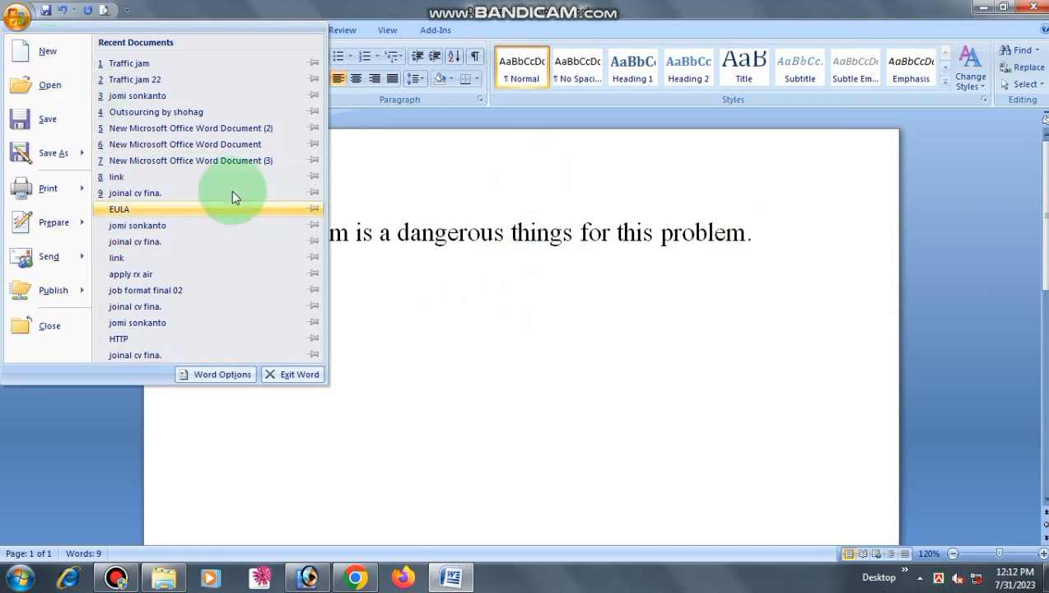
{"action": "key", "text": "Escape"}
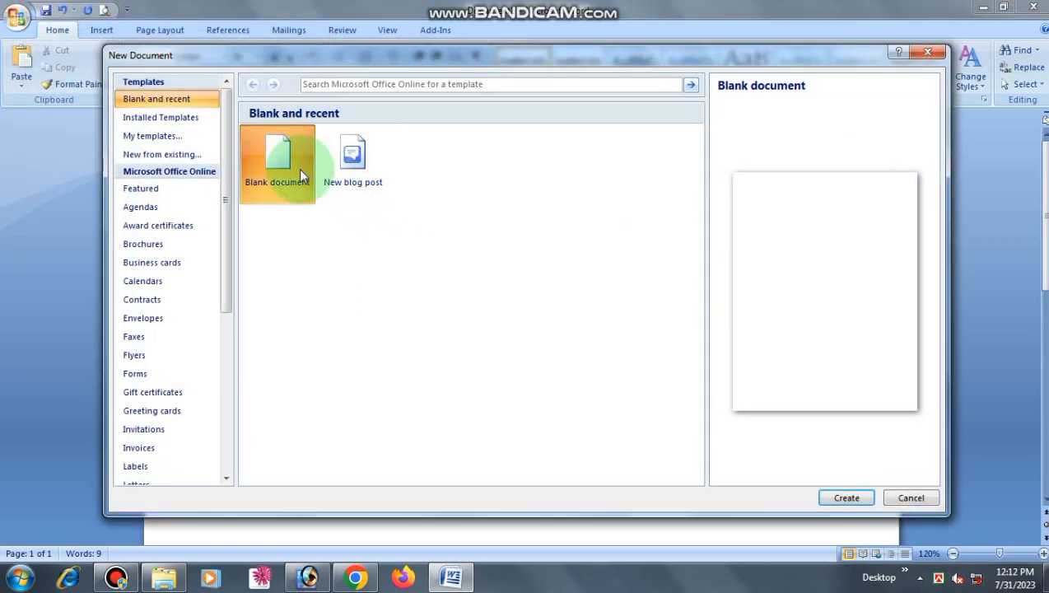
{"action": "left_click", "coordinate": [353, 194]}
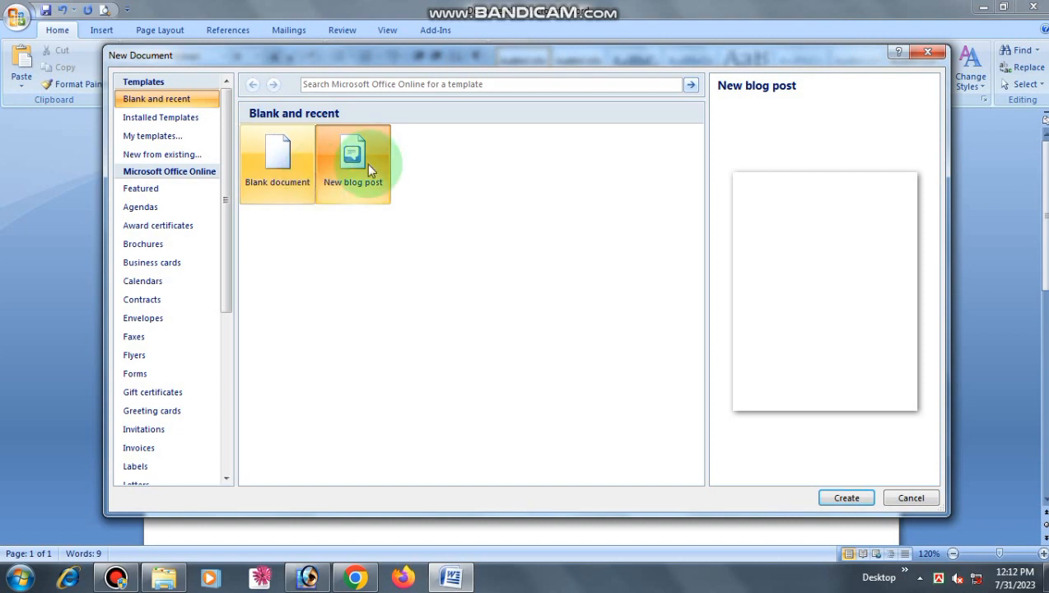
{"action": "left_click", "coordinate": [276, 169]}
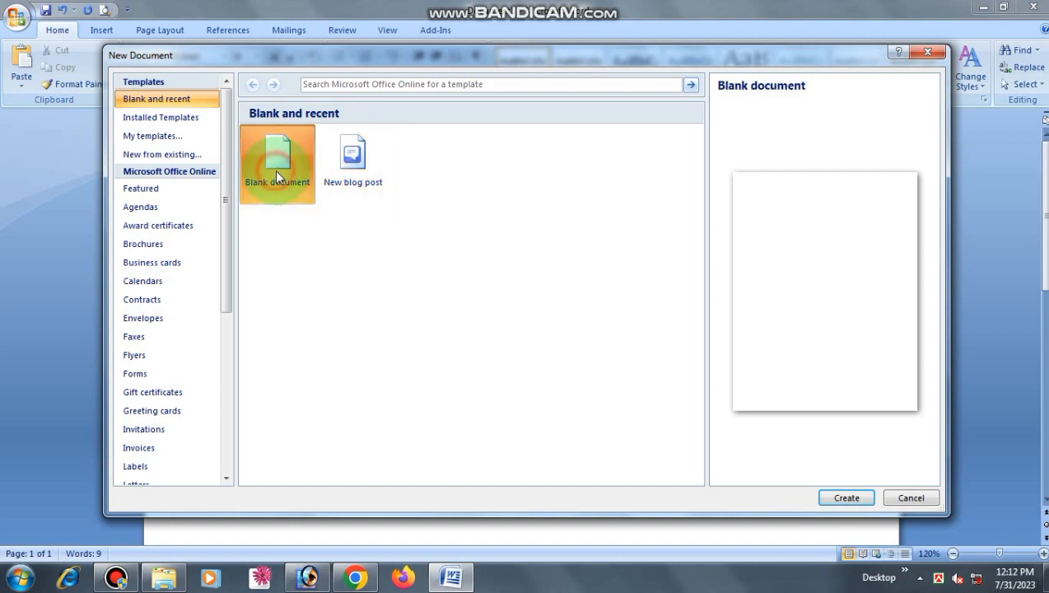
{"action": "left_click", "coordinate": [848, 498]}
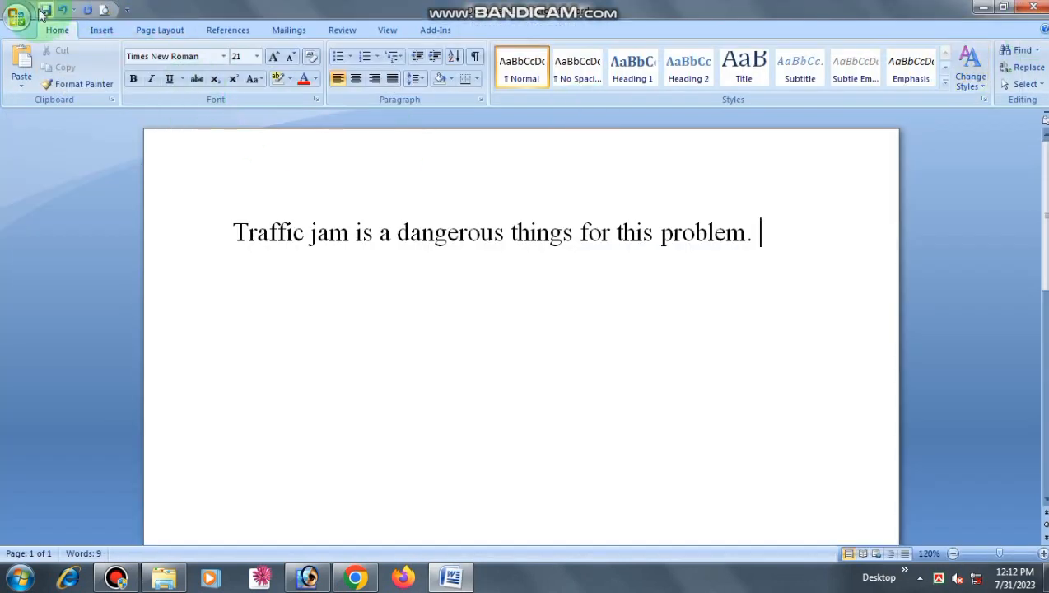
Bring up the Open dialog on the Documents library and dismiss it without opening a file
{"action": "left_click", "coordinate": [18, 17]}
{"action": "left_click", "coordinate": [27, 81]}
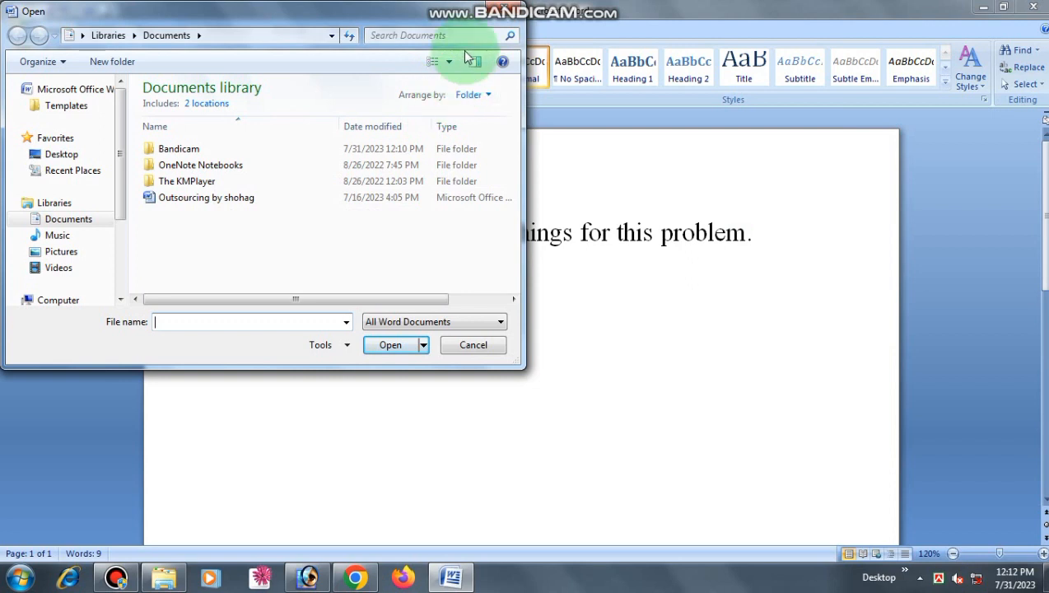
{"action": "left_click", "coordinate": [509, 10]}
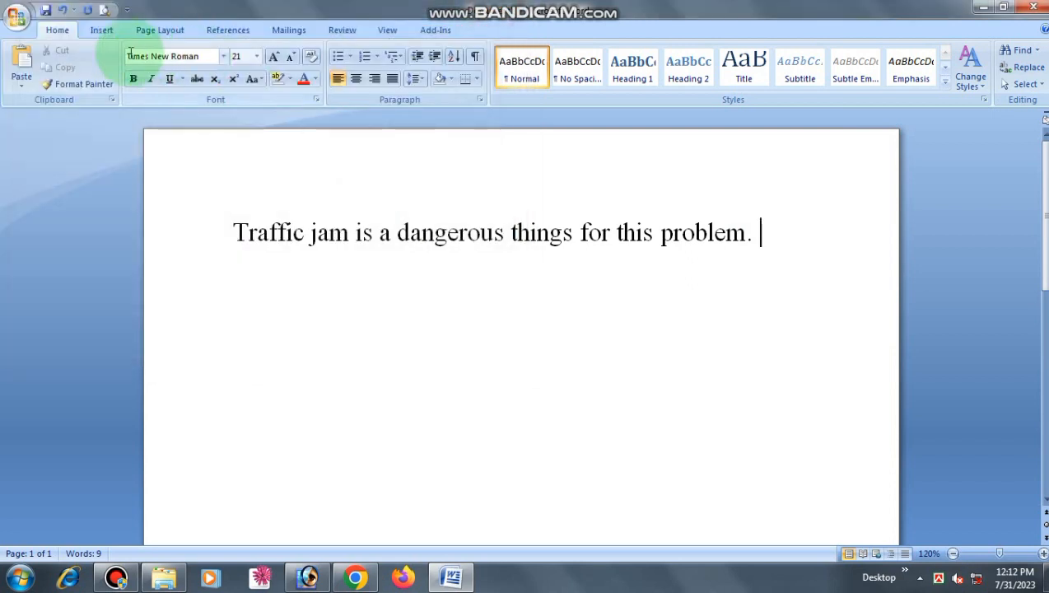
{"action": "left_click", "coordinate": [17, 16]}
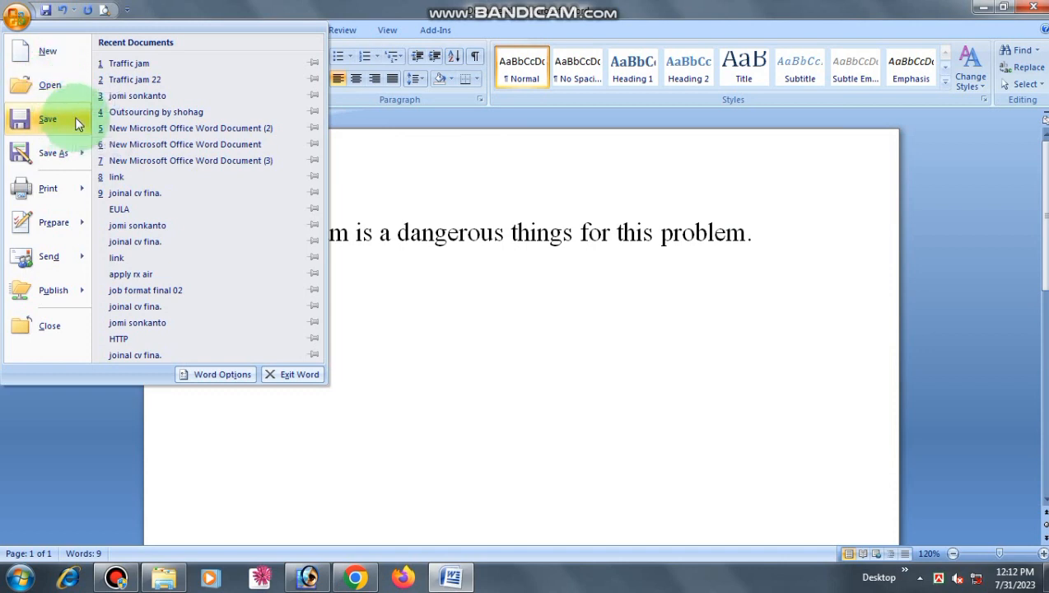
{"action": "left_click", "coordinate": [560, 191]}
{"action": "left_click", "coordinate": [562, 234]}
{"action": "left_click_drag", "start_coordinate": [751, 240], "coordinate": [234, 246]}
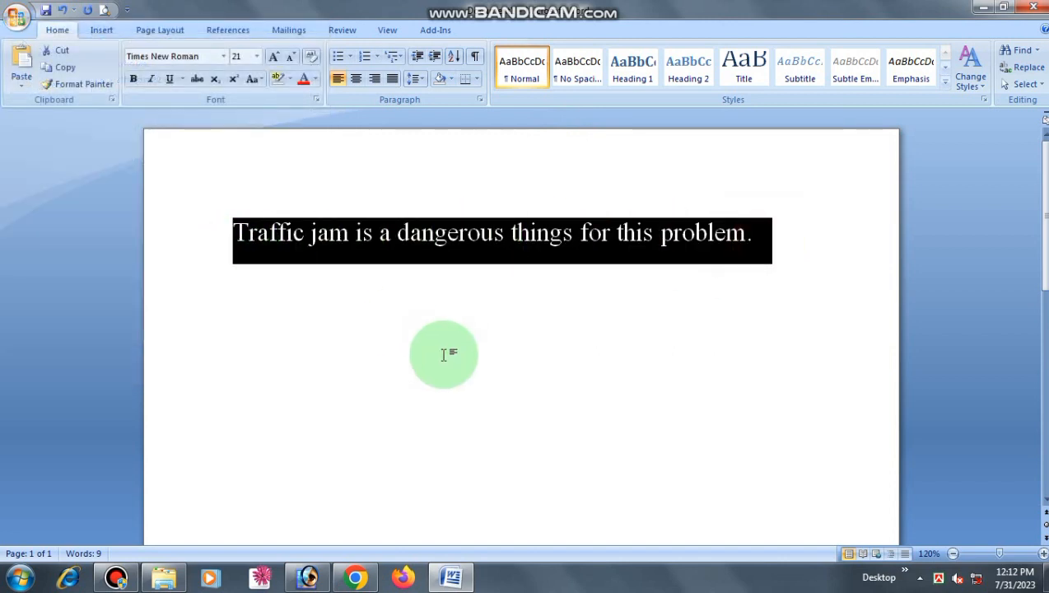
{"action": "left_click", "coordinate": [444, 358]}
{"action": "left_click_drag", "start_coordinate": [774, 251], "coordinate": [242, 280]}
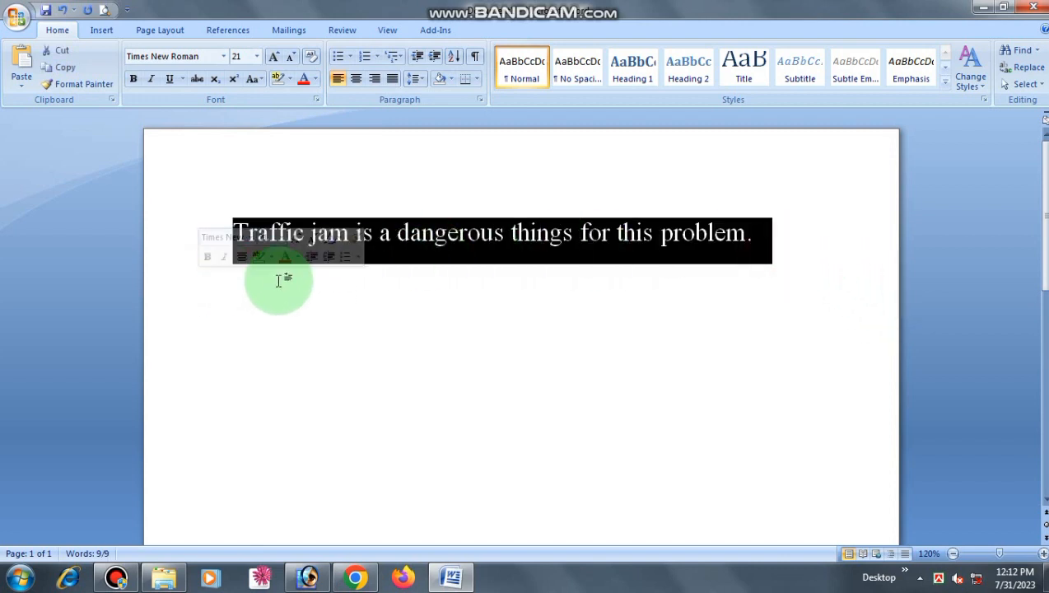
{"action": "left_click", "coordinate": [786, 265]}
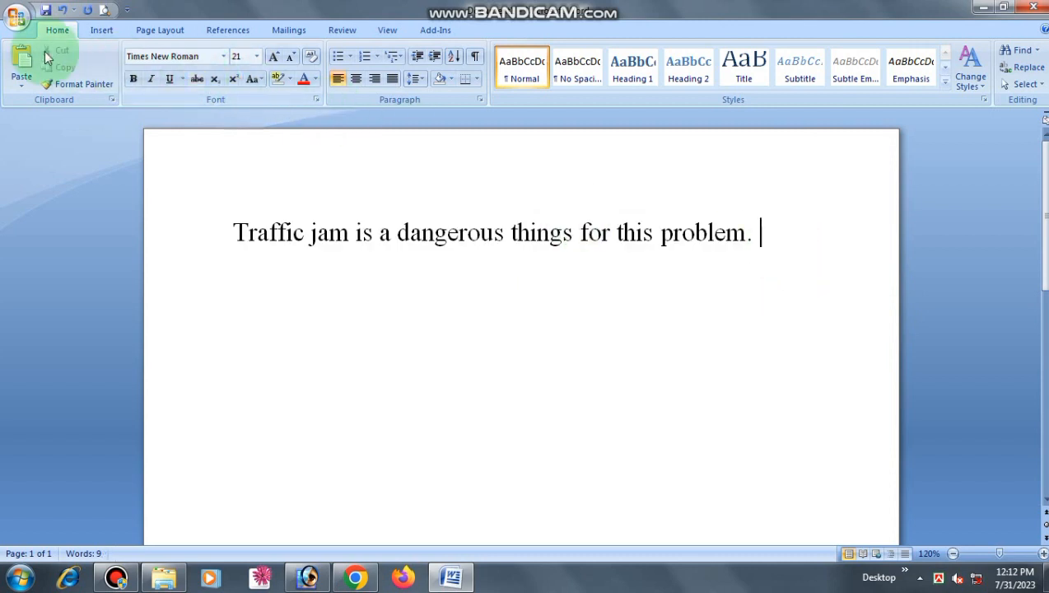
Save the document to the Desktop as a Word Document with the file name shortened to "Traffic jam"
{"action": "left_click", "coordinate": [17, 17]}
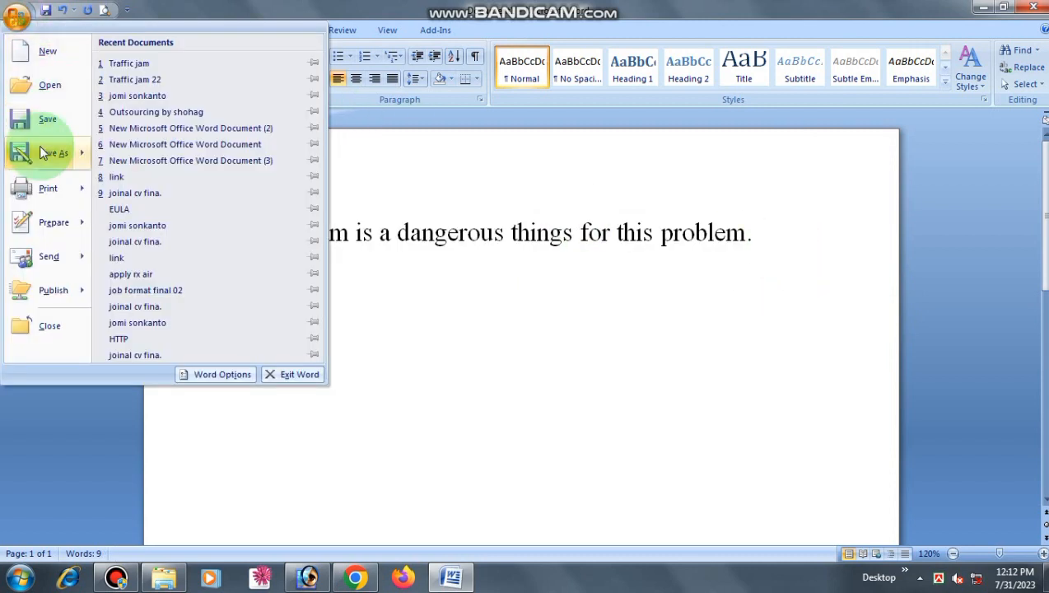
{"action": "left_click", "coordinate": [41, 118]}
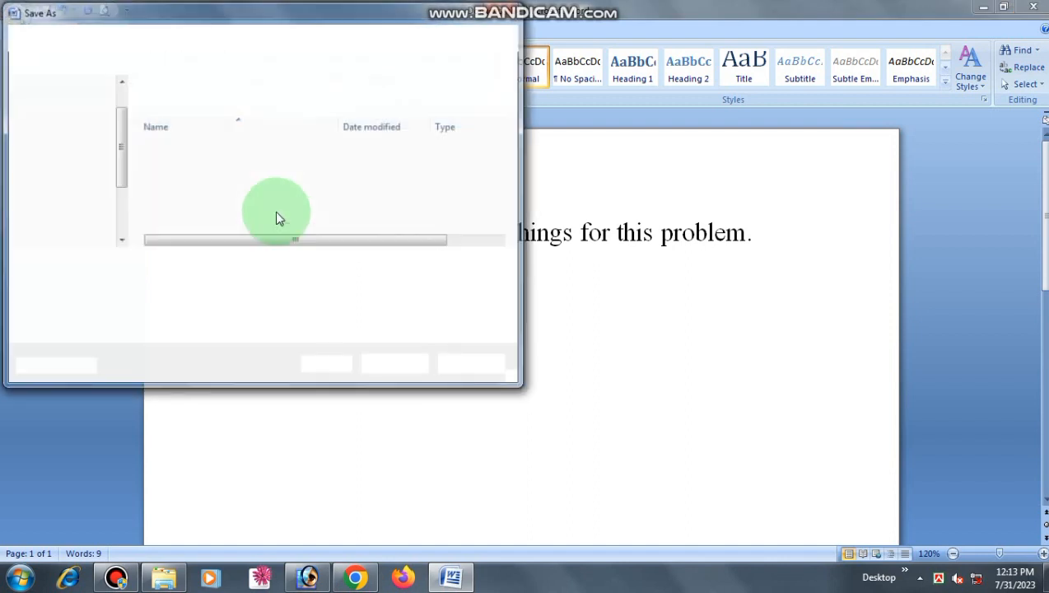
{"action": "left_click_drag", "start_coordinate": [326, 267], "coordinate": [153, 265]}
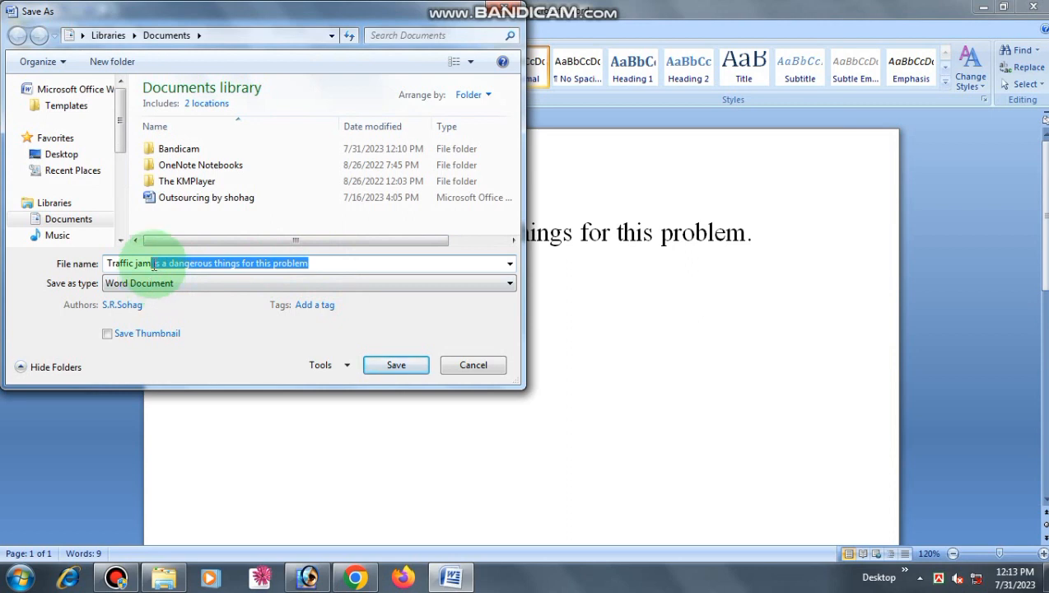
{"action": "key", "text": "BackSpace"}
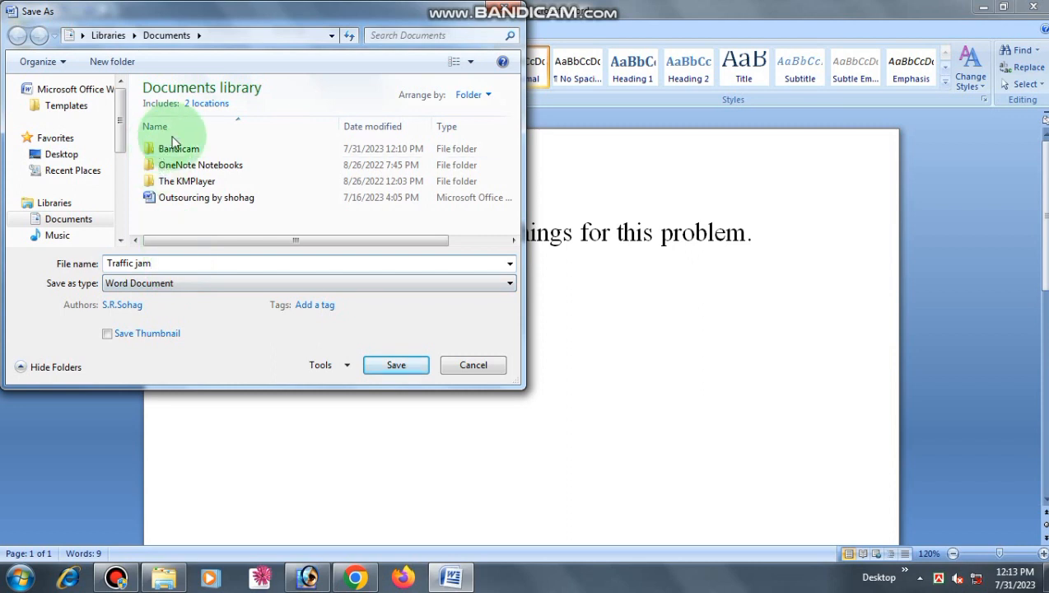
{"action": "left_click", "coordinate": [74, 154]}
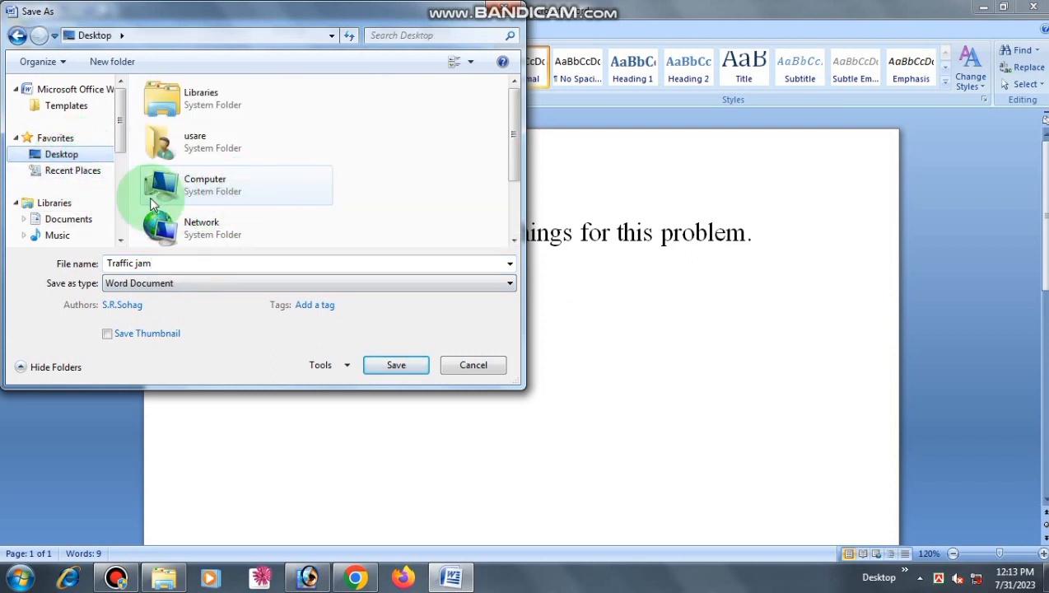
{"action": "scroll", "coordinate": [219, 183], "scroll_direction": "down", "scroll_amount": 4}
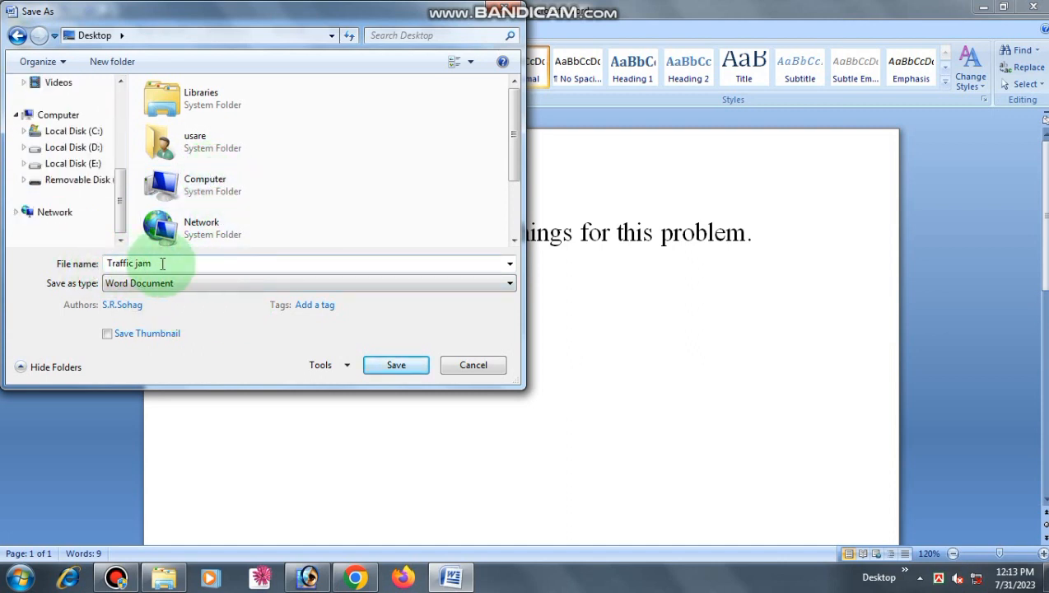
{"action": "left_click", "coordinate": [395, 367]}
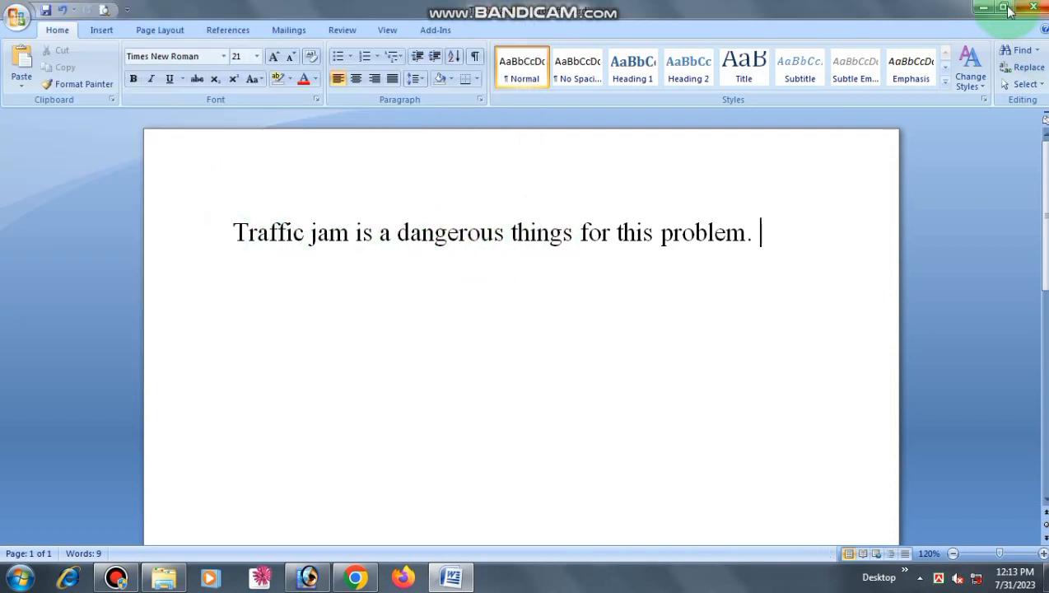
Move the saved Traffic jam file to an empty area of the desktop, away from the icon column, and open it from there
{"action": "double_click", "coordinate": [976, 11]}
{"action": "left_click", "coordinate": [937, 44]}
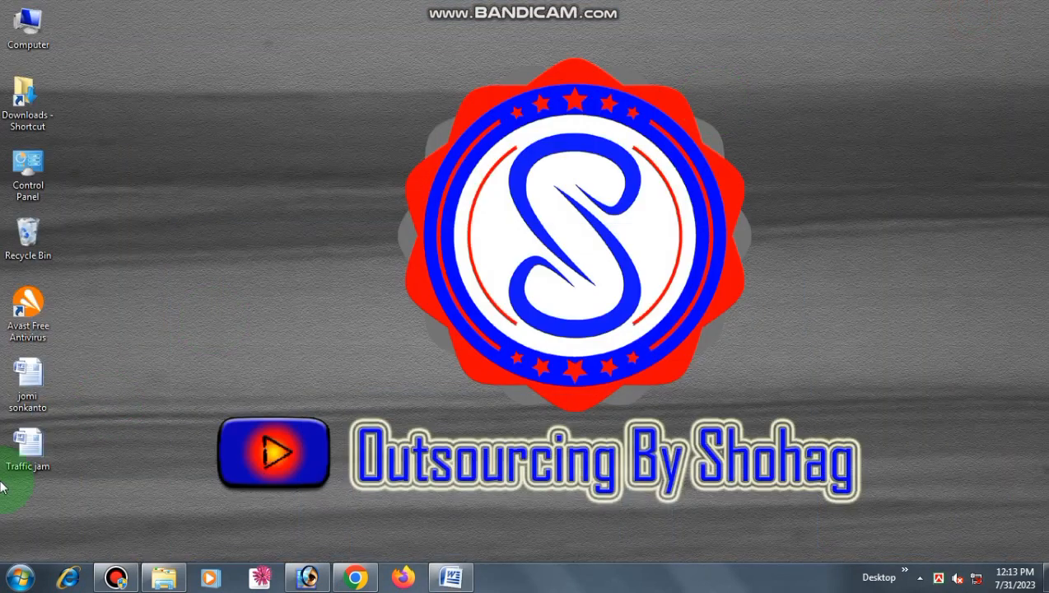
{"action": "left_click_drag", "start_coordinate": [28, 446], "coordinate": [239, 251]}
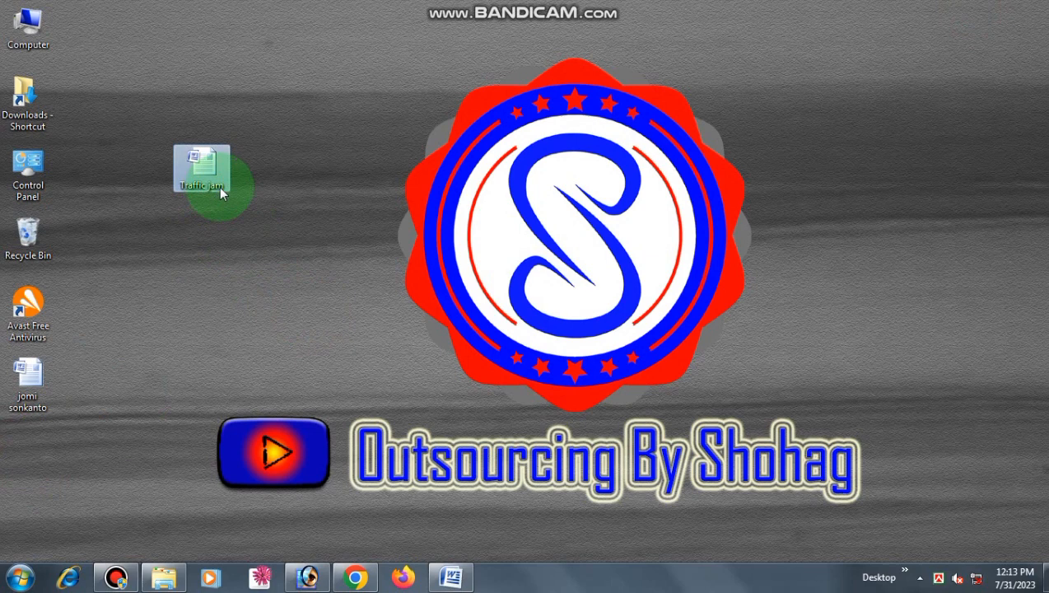
{"action": "double_click", "coordinate": [214, 156]}
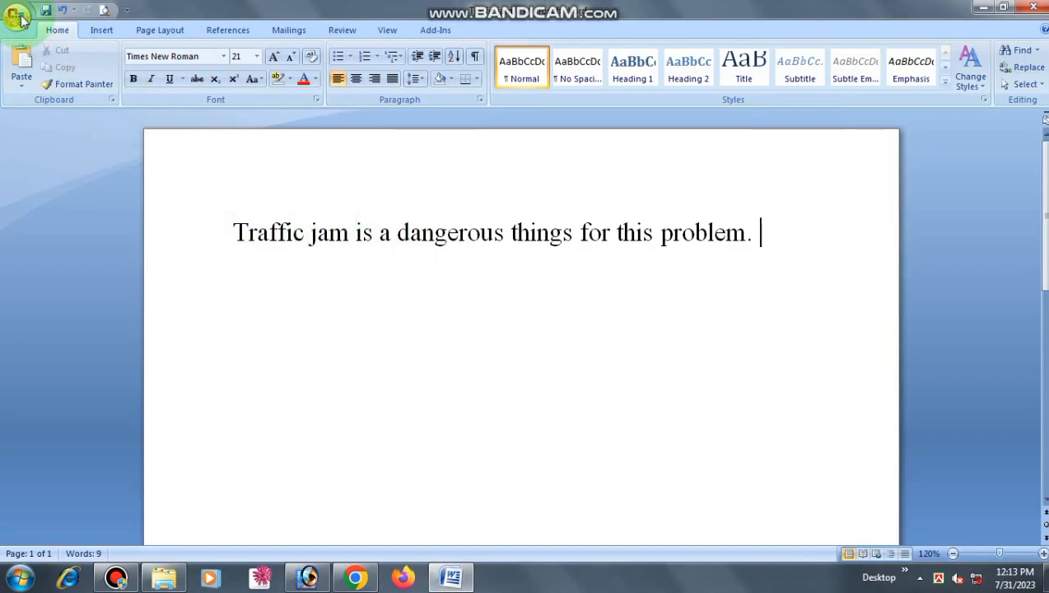
Save a copy of the document on the Desktop under the new file name "Traffic jam 22"
{"action": "left_click", "coordinate": [17, 17]}
{"action": "mouse_move", "coordinate": [55, 157]}
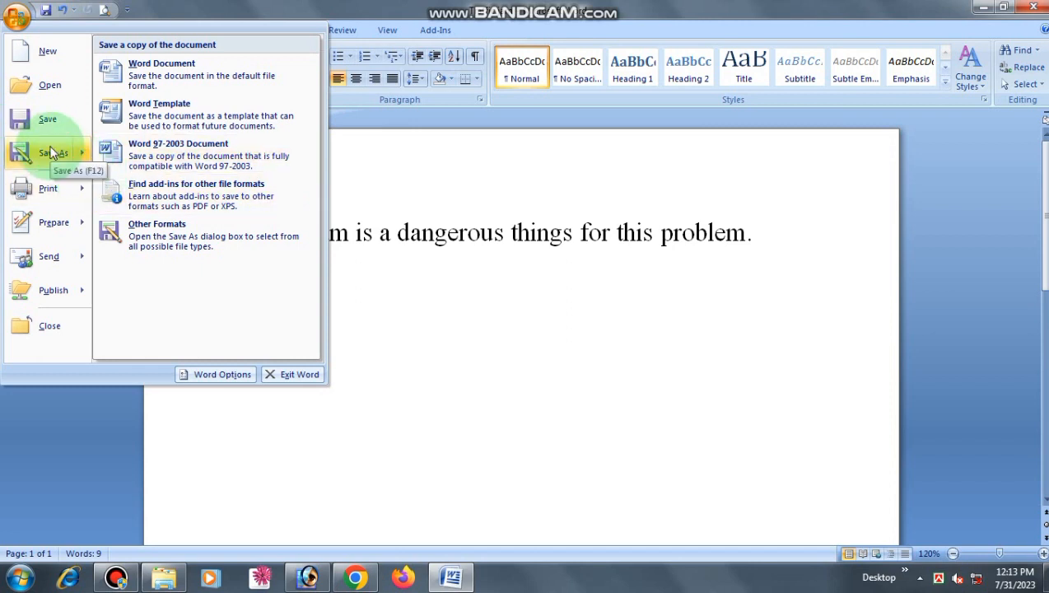
{"action": "left_click", "coordinate": [53, 153]}
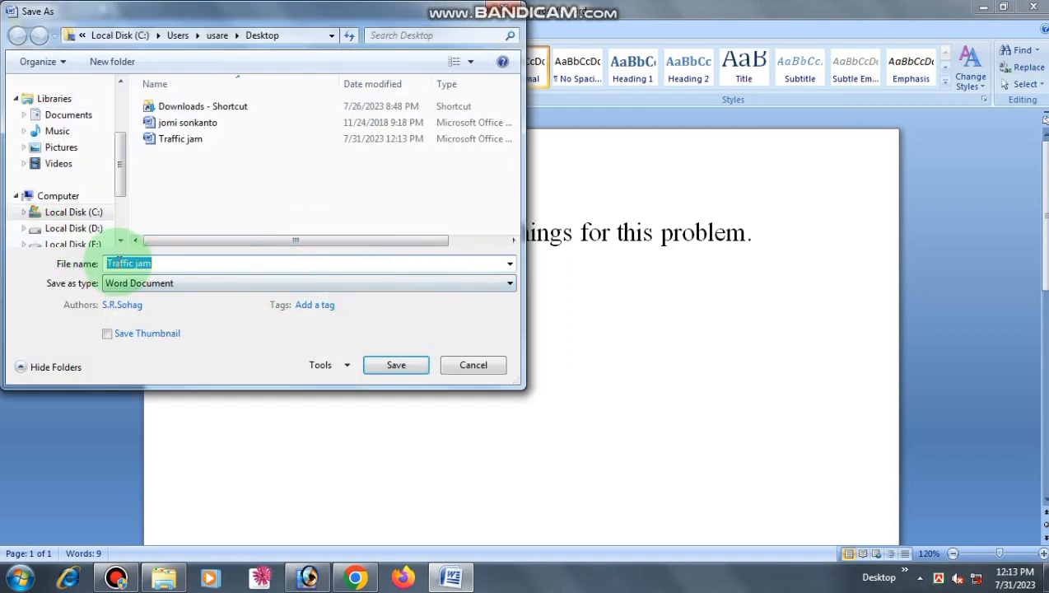
{"action": "left_click", "coordinate": [155, 265]}
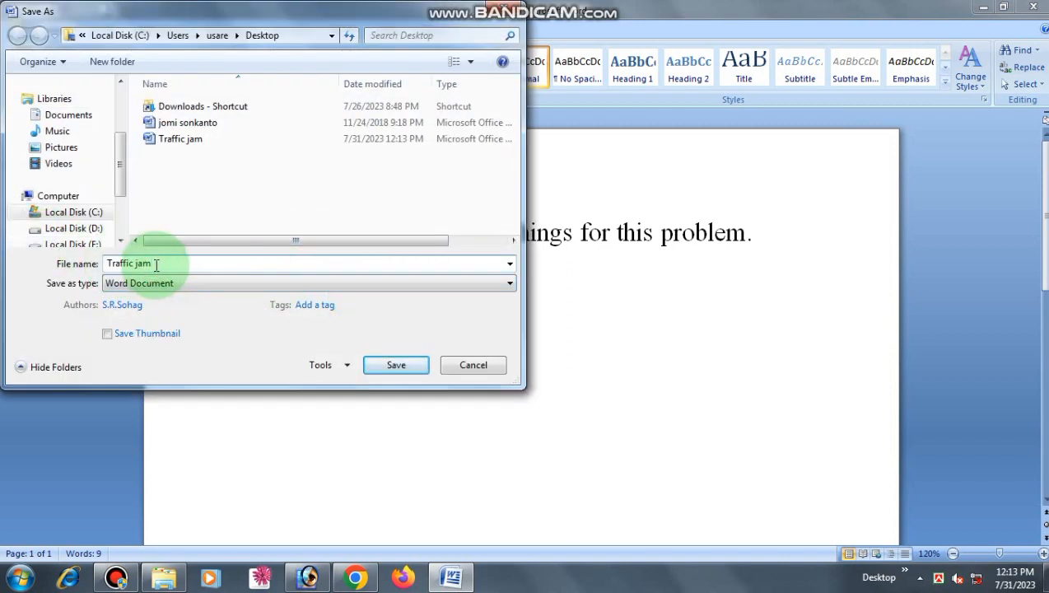
{"action": "type", "text": "22"}
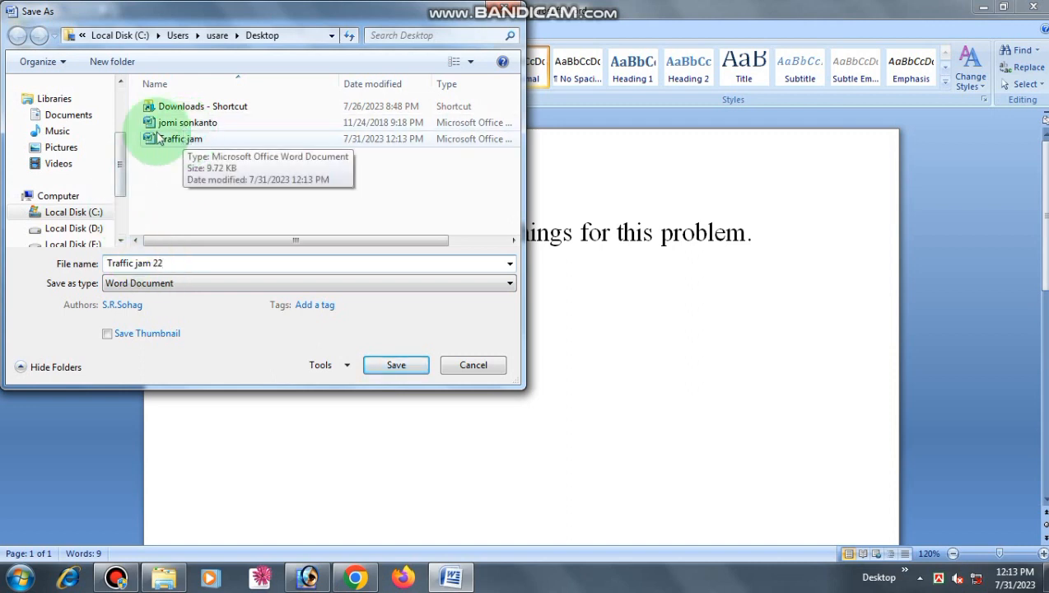
{"action": "left_click", "coordinate": [379, 367]}
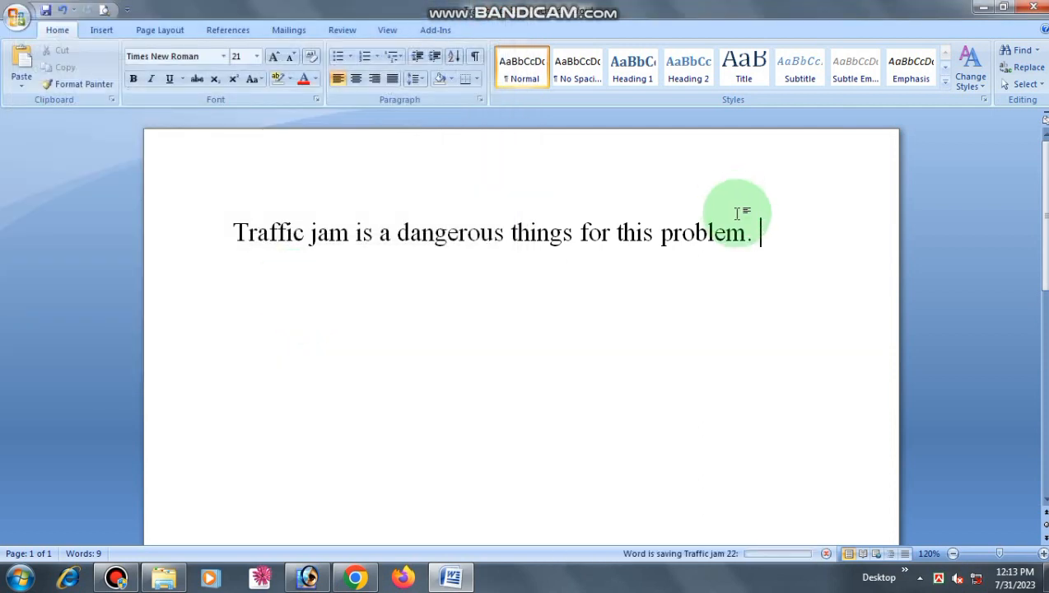
Minimize the document window and place the Traffic jam and Traffic jam 22 files in the desktop's empty area
{"action": "left_click", "coordinate": [985, 9]}
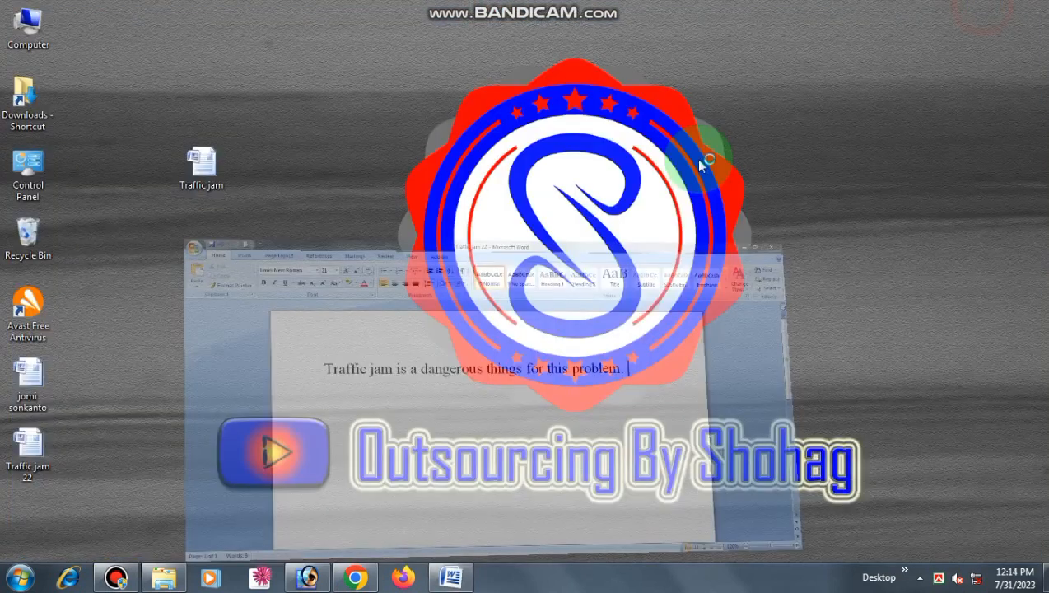
{"action": "left_click_drag", "start_coordinate": [33, 445], "coordinate": [208, 306]}
{"action": "left_click", "coordinate": [195, 172]}
{"action": "left_click_drag", "start_coordinate": [194, 171], "coordinate": [227, 228]}
{"action": "left_click", "coordinate": [202, 298]}
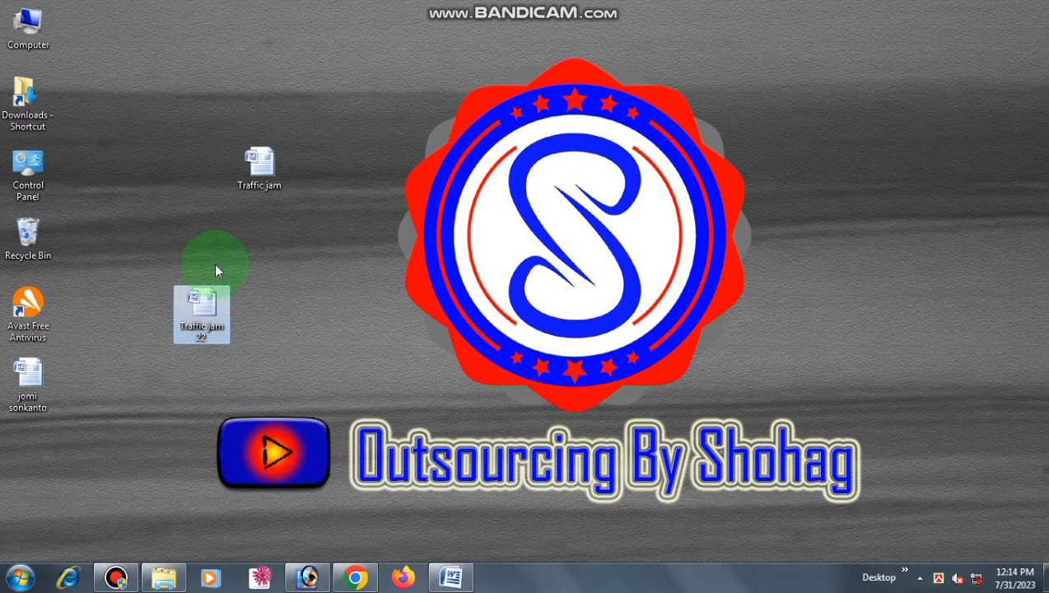
Return to the Word document and display it in Print Preview
{"action": "left_click", "coordinate": [448, 576]}
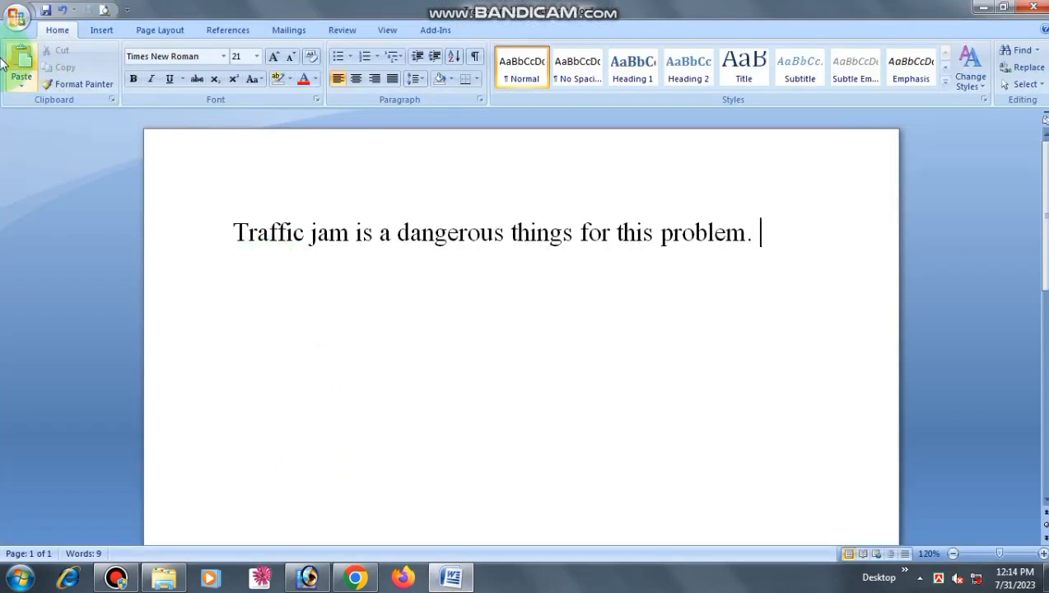
{"action": "left_click", "coordinate": [16, 17]}
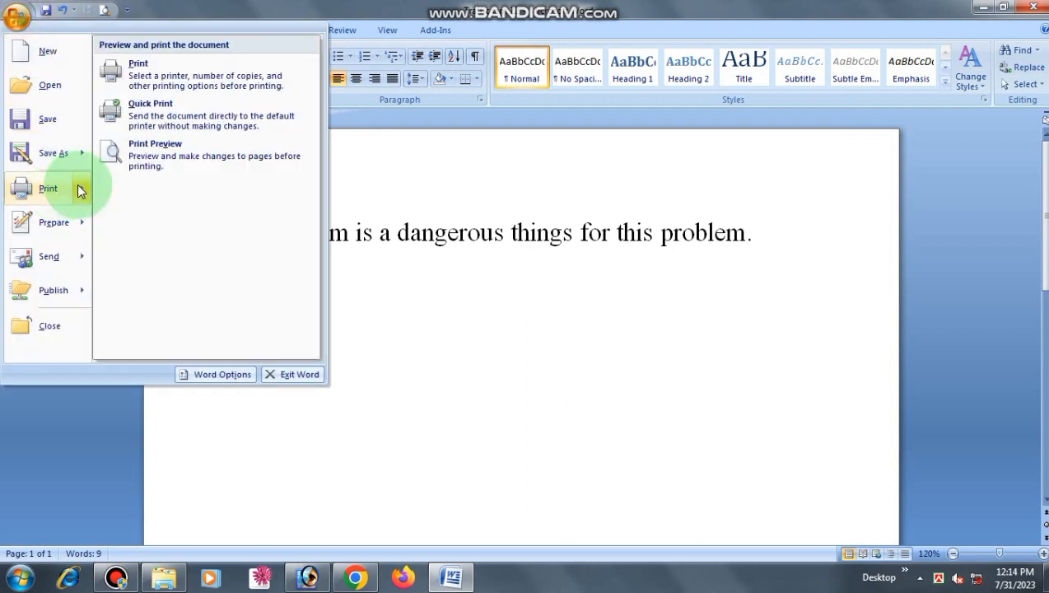
{"action": "mouse_move", "coordinate": [57, 237]}
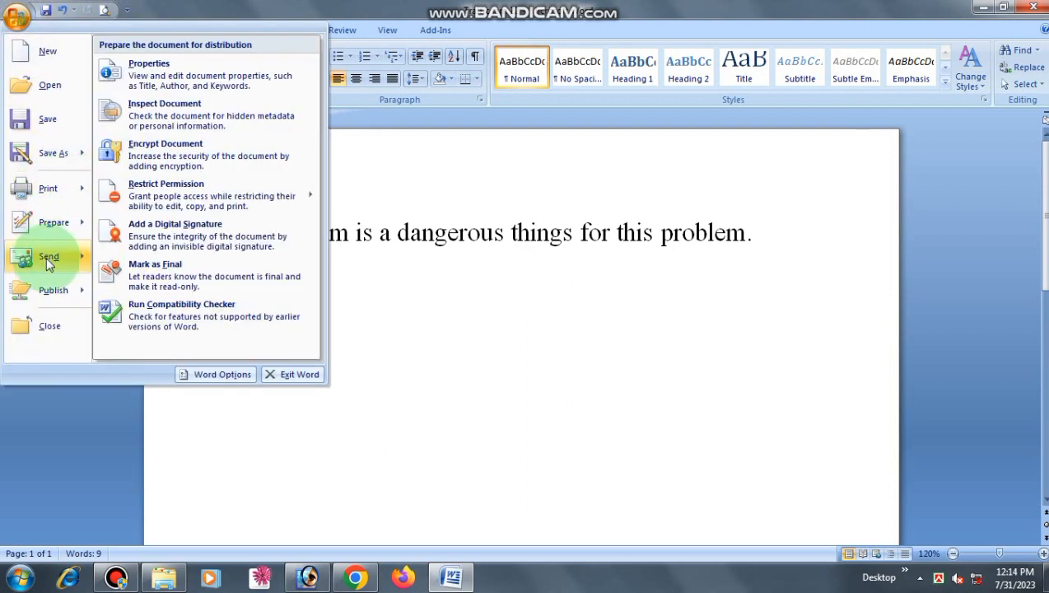
{"action": "mouse_move", "coordinate": [69, 263]}
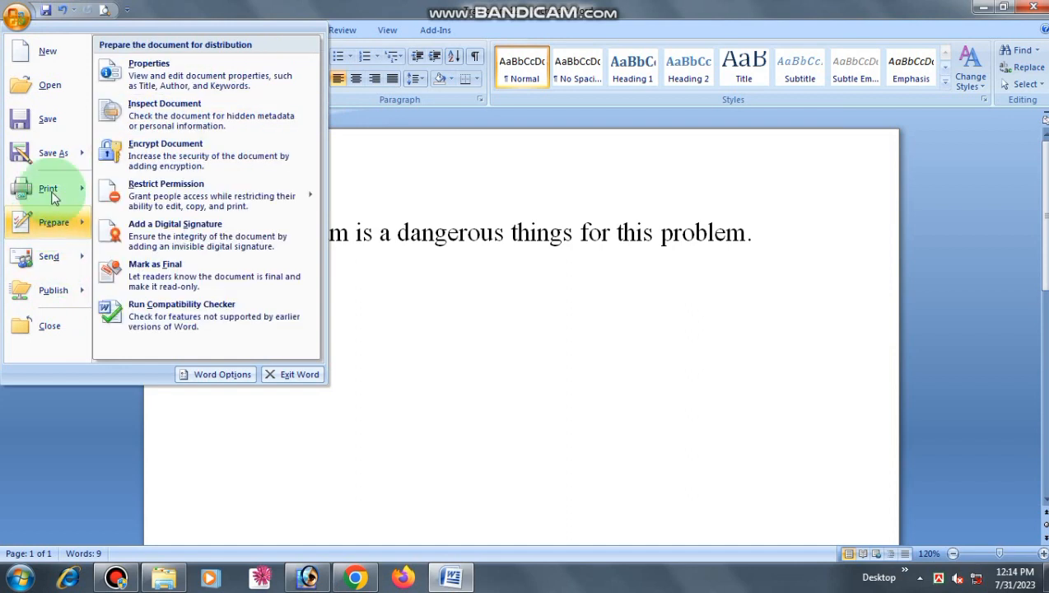
{"action": "mouse_move", "coordinate": [43, 190]}
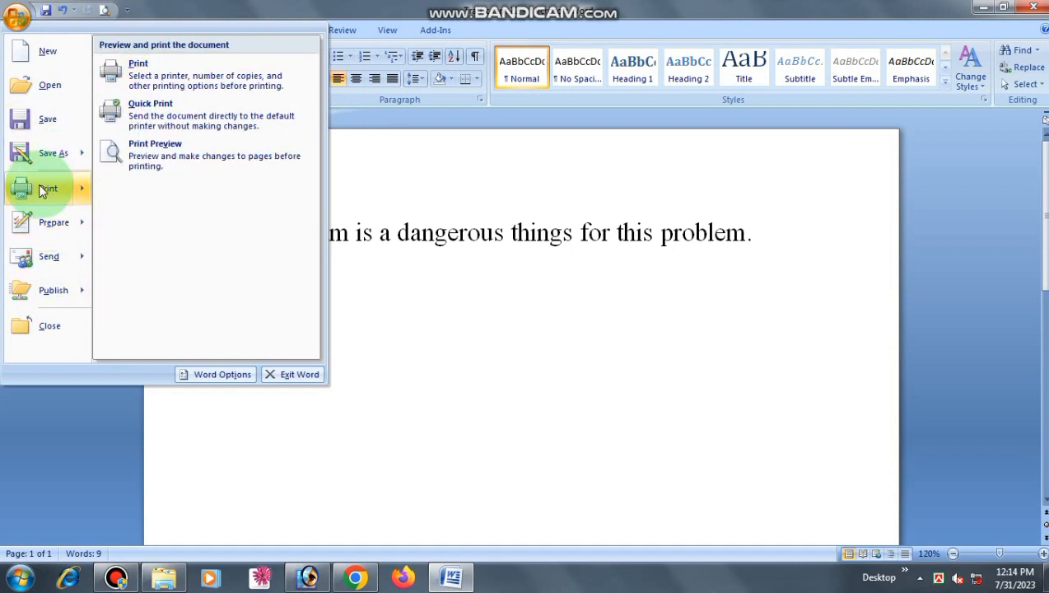
{"action": "left_click", "coordinate": [174, 156]}
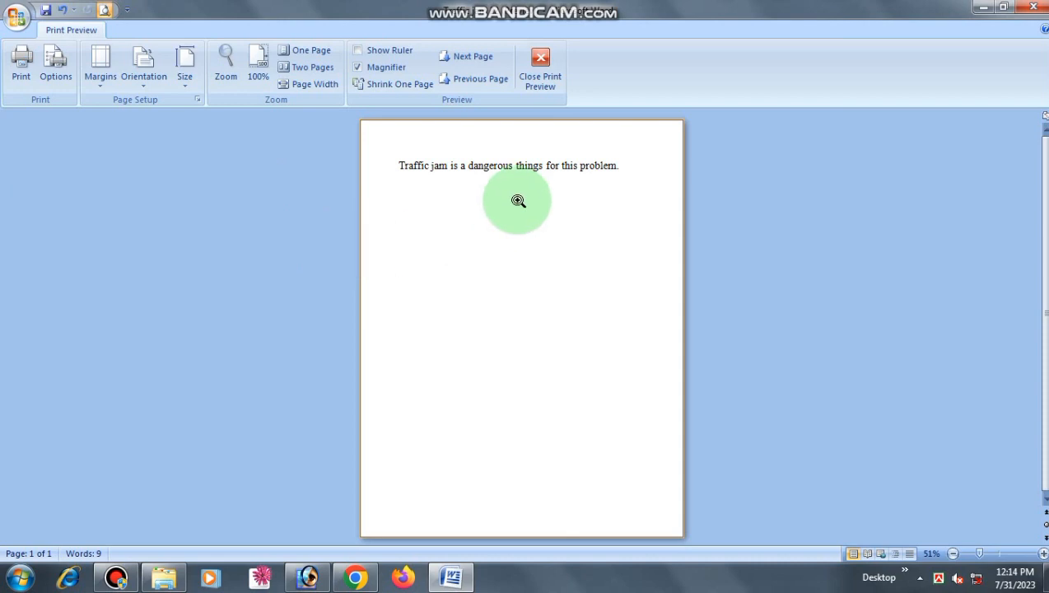
Magnify and reduce the page in Print Preview to check its text, and close the preview
{"action": "left_click", "coordinate": [495, 215]}
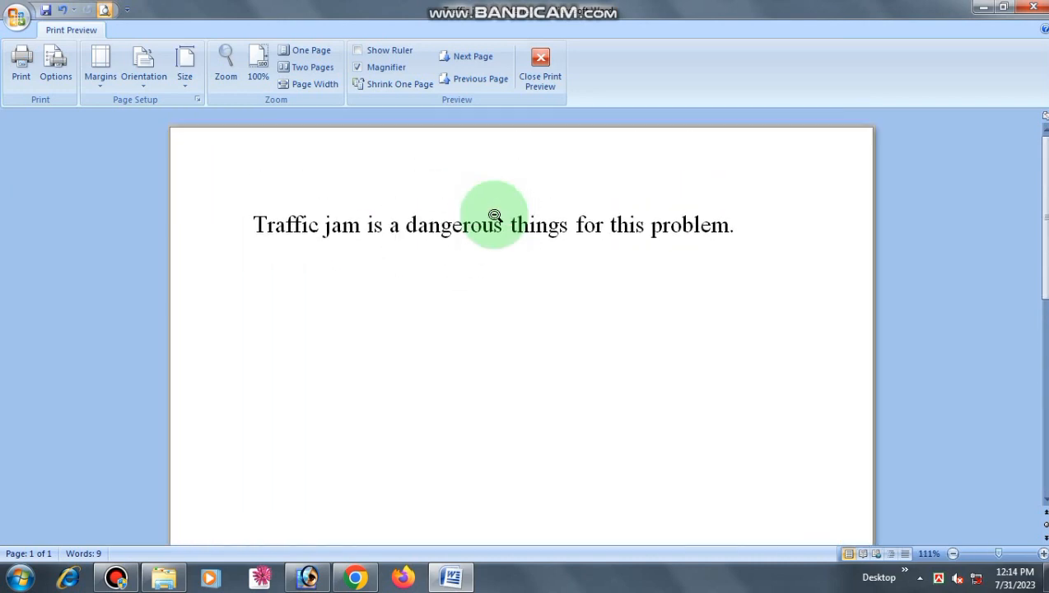
{"action": "left_click", "coordinate": [495, 215]}
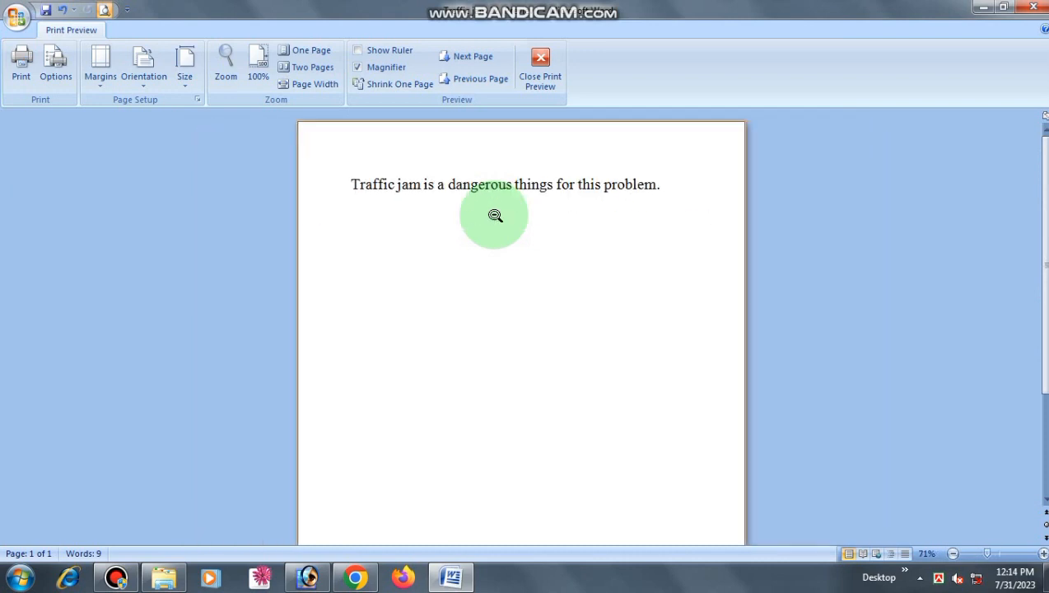
{"action": "left_click", "coordinate": [494, 215]}
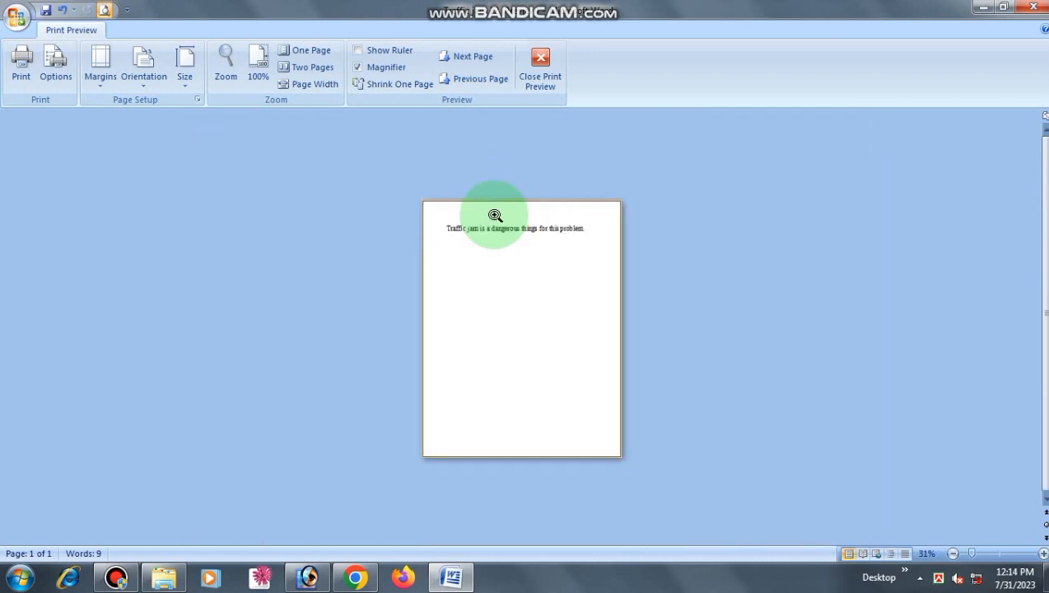
{"action": "left_click", "coordinate": [495, 215]}
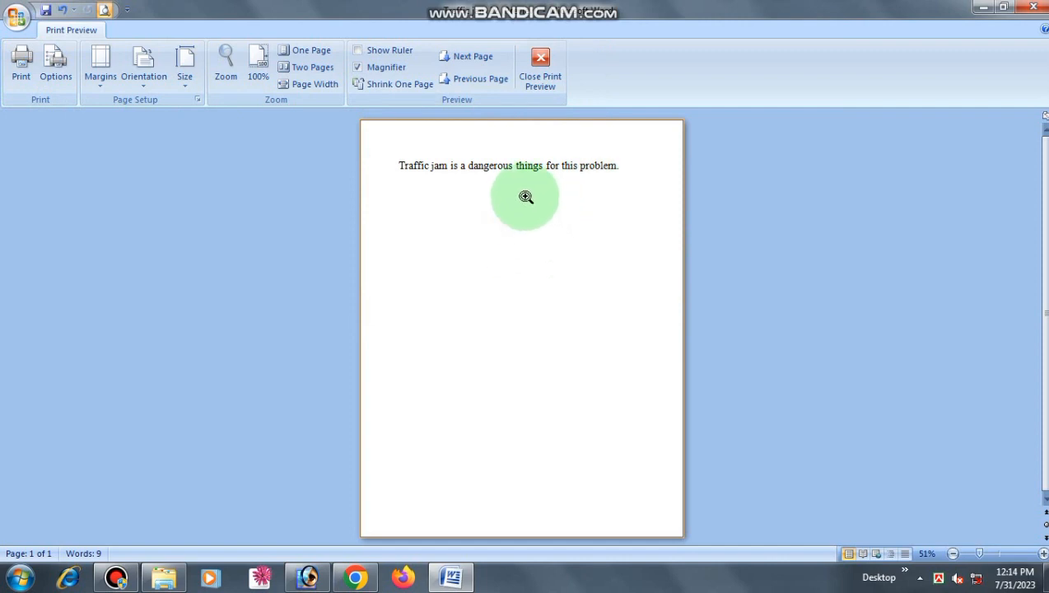
{"action": "left_click", "coordinate": [547, 87]}
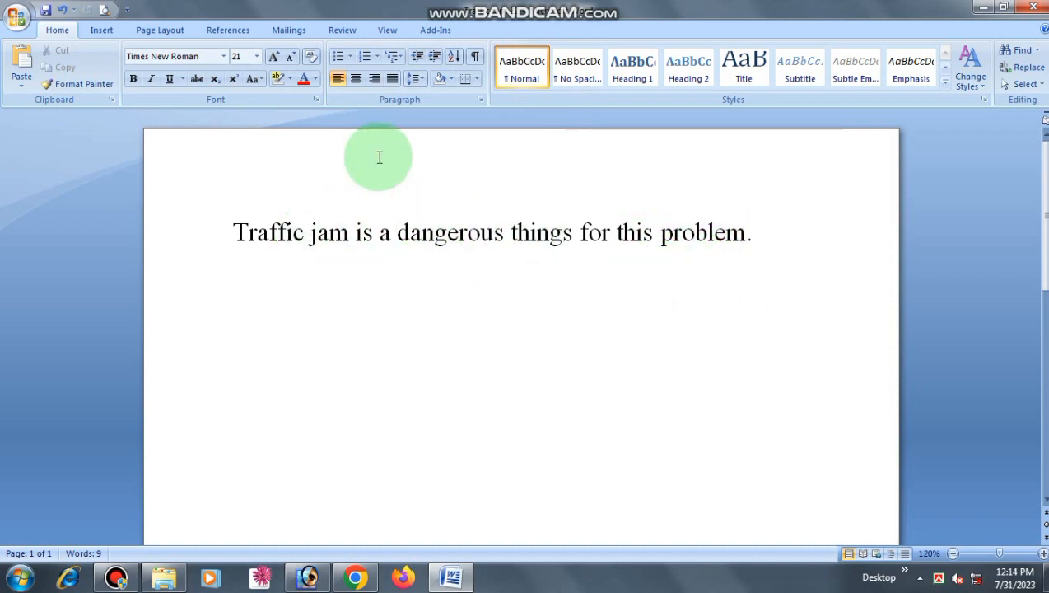
Close the current document and open the Traffic jam file from the Desktop folder
{"action": "left_click", "coordinate": [18, 15]}
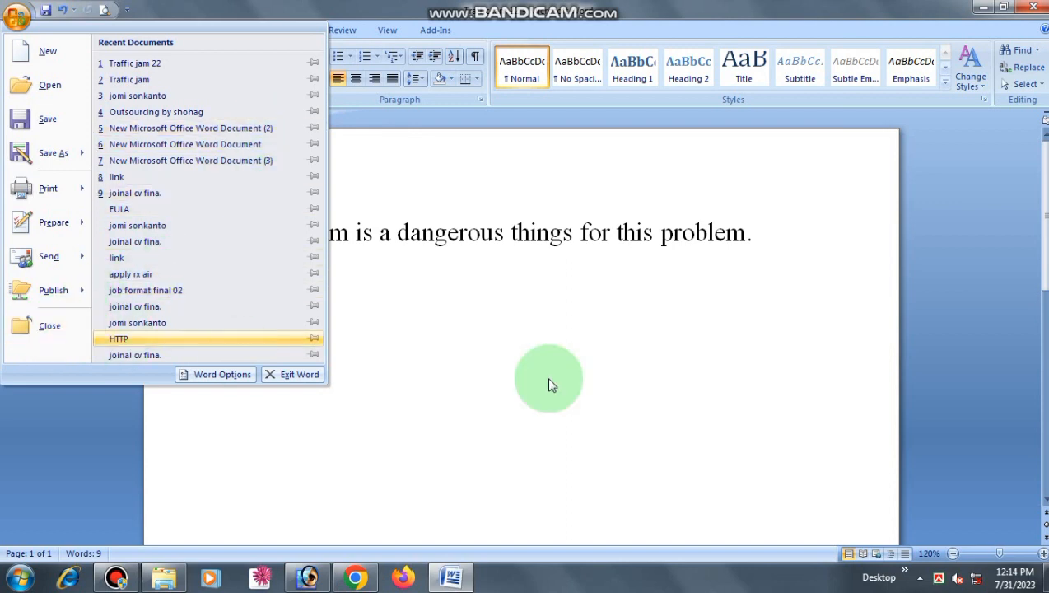
{"action": "left_click", "coordinate": [51, 327]}
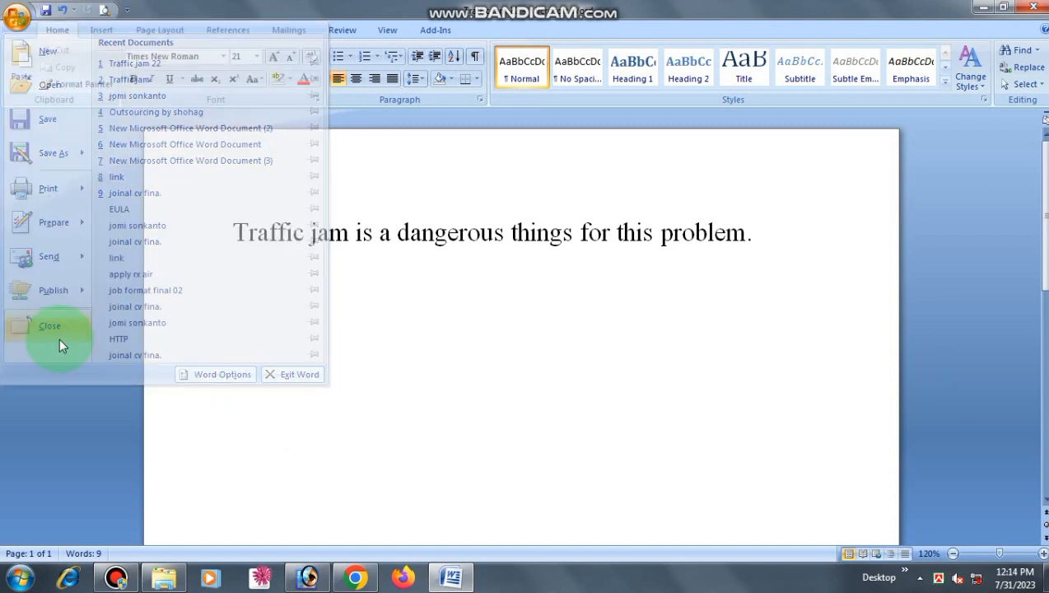
{"action": "left_click", "coordinate": [14, 18]}
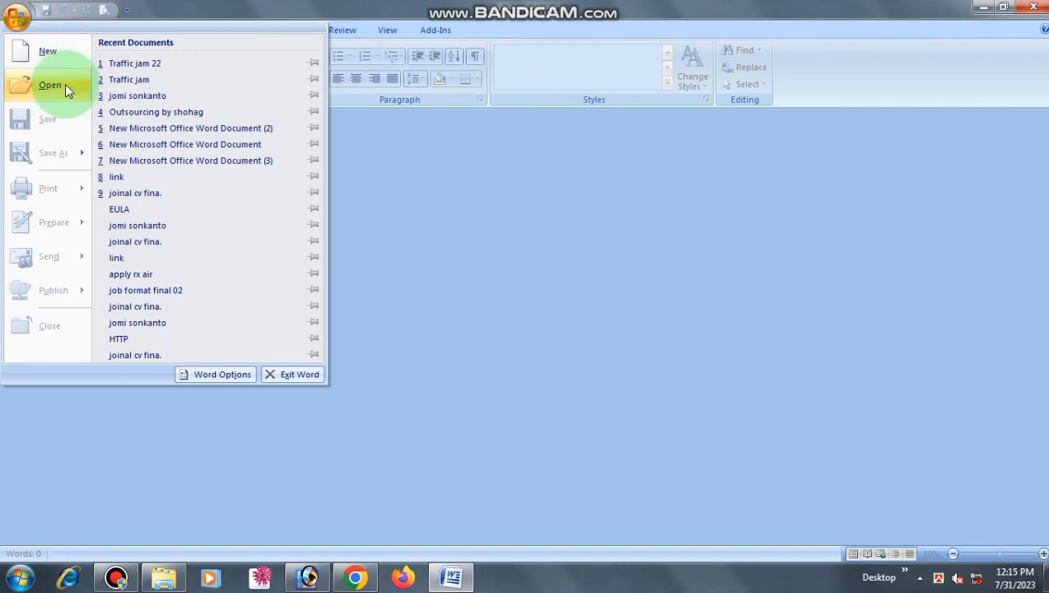
{"action": "left_click", "coordinate": [51, 85]}
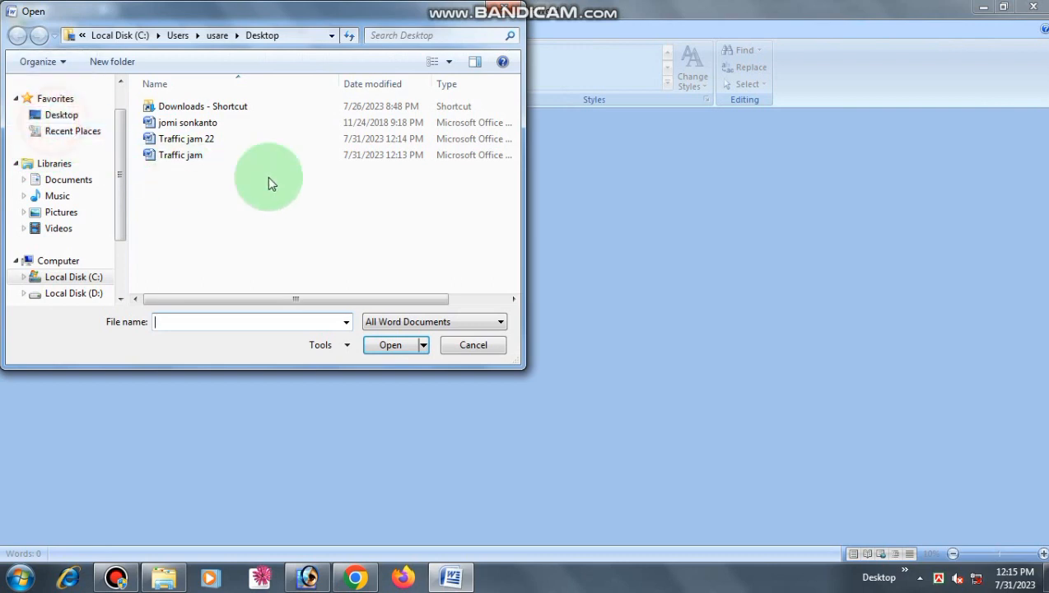
{"action": "double_click", "coordinate": [243, 157]}
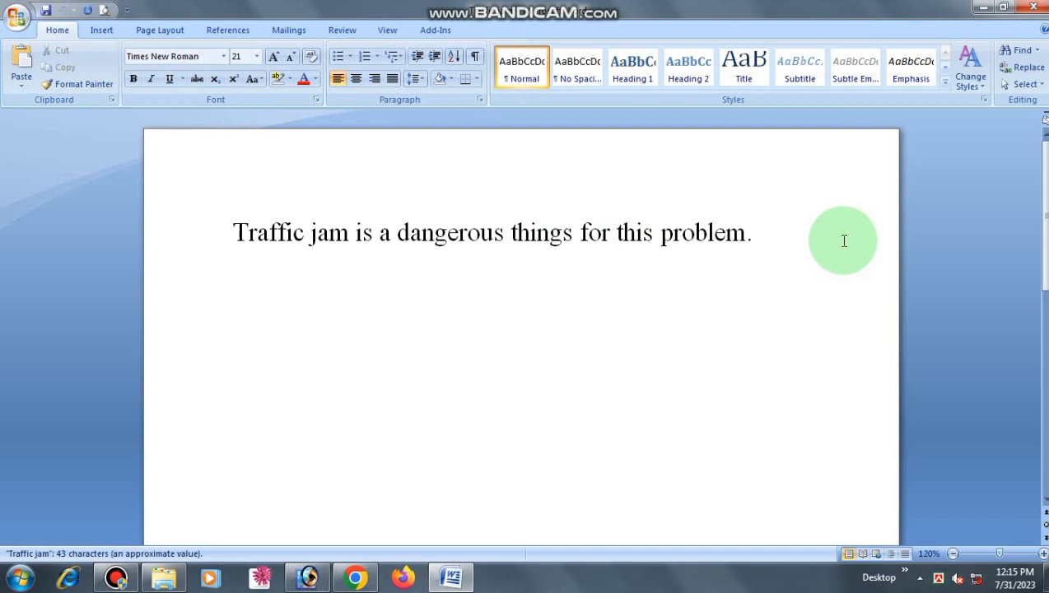
{"action": "left_click_drag", "start_coordinate": [831, 236], "coordinate": [255, 204]}
{"action": "left_click", "coordinate": [433, 262]}
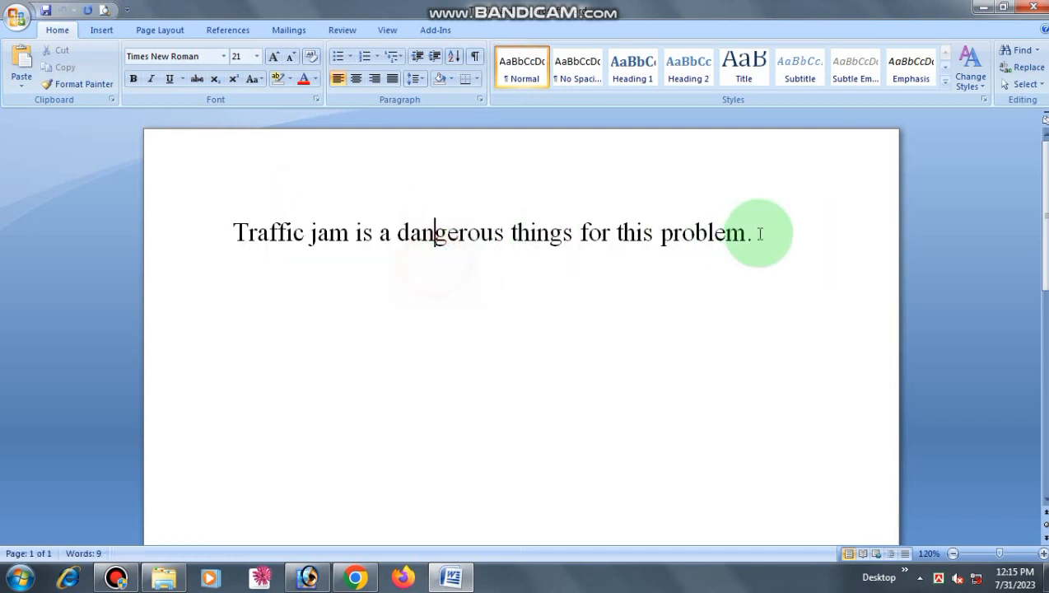
{"action": "left_click_drag", "start_coordinate": [838, 232], "coordinate": [114, 247]}
{"action": "left_click", "coordinate": [263, 386]}
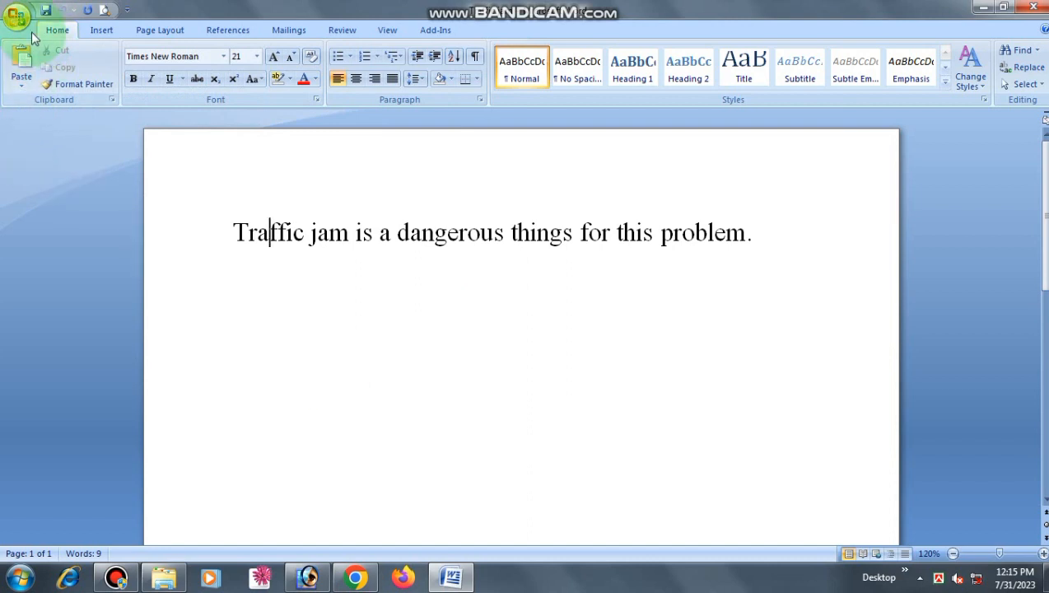
{"action": "type", "text": "1"}
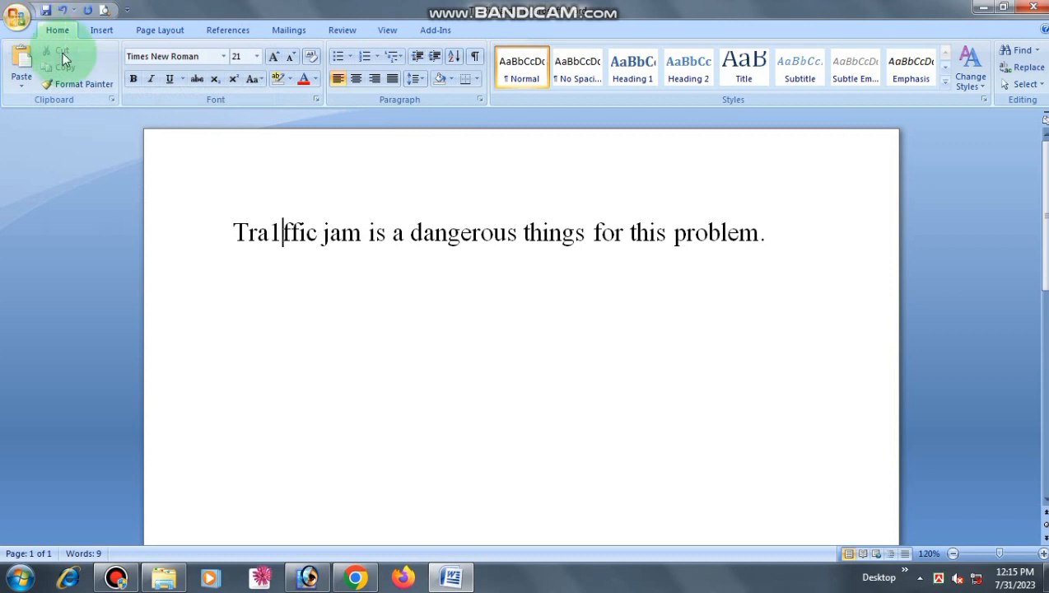
{"action": "key", "text": "BackSpace"}
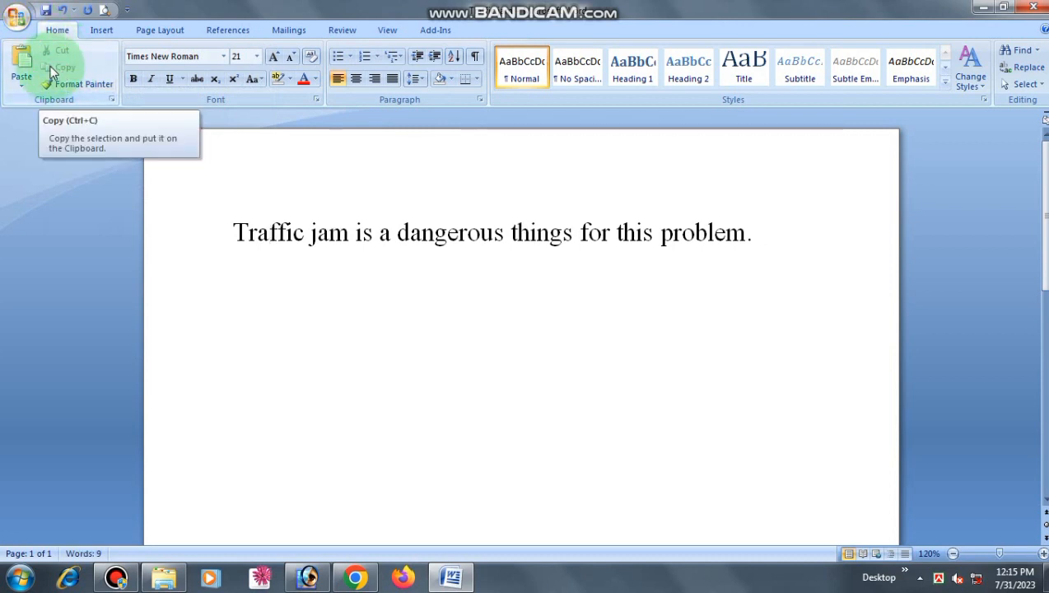
{"action": "left_click", "coordinate": [311, 237]}
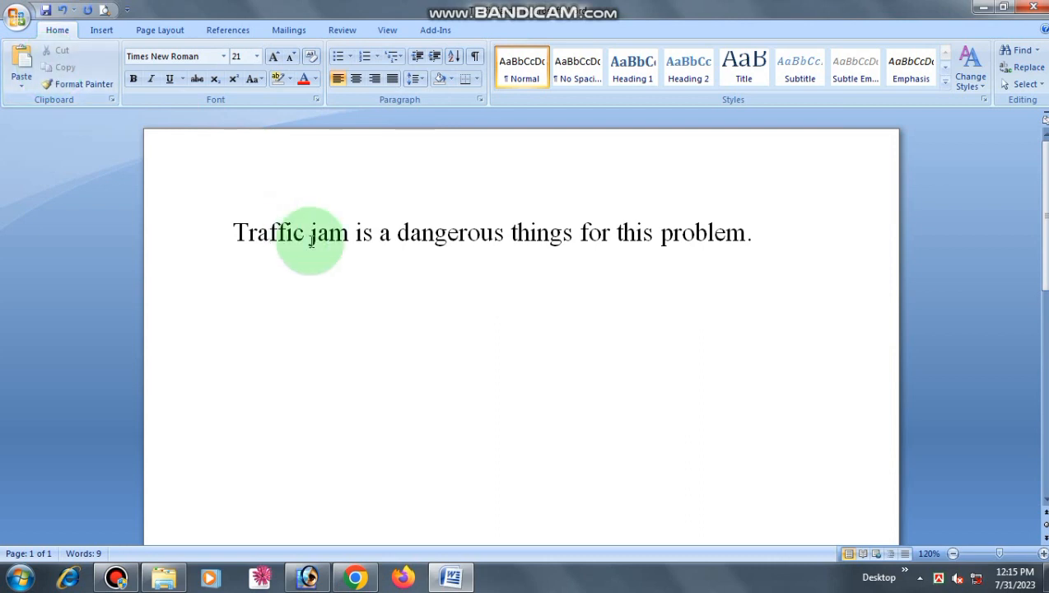
{"action": "left_click", "coordinate": [843, 246]}
{"action": "key", "text": "F1"}
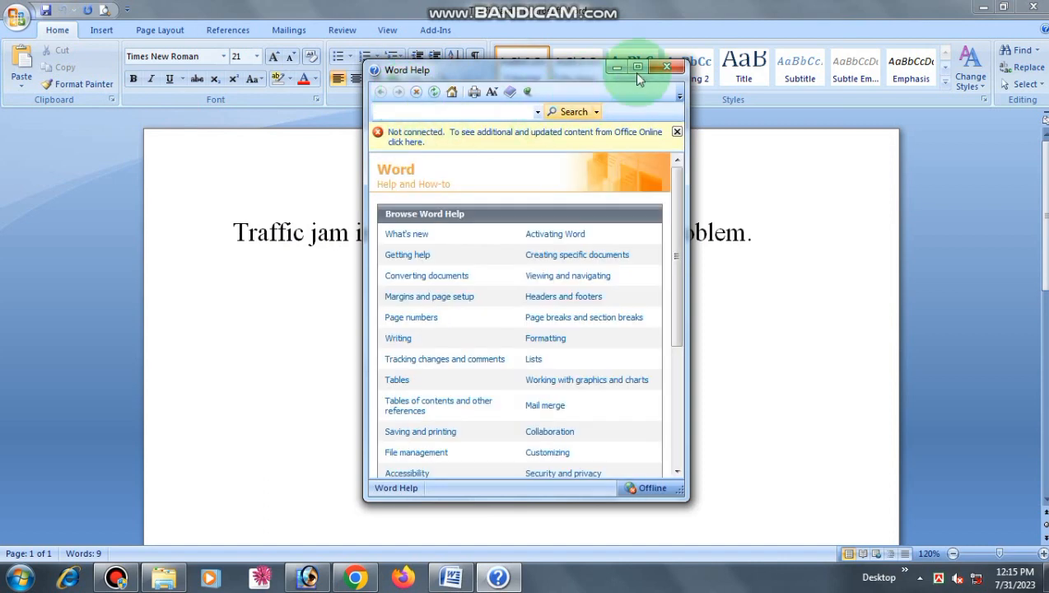
{"action": "left_click", "coordinate": [667, 66]}
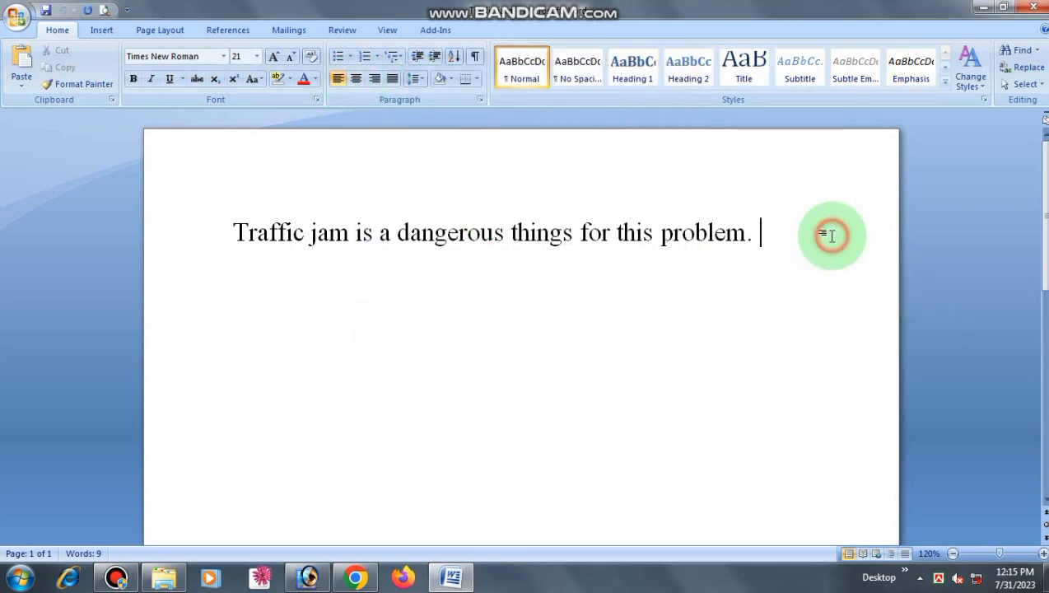
Delete "is a dangerous things for this problem." from the sentence, keeping only the words "Traffic jam"
{"action": "left_click_drag", "start_coordinate": [826, 233], "coordinate": [159, 229]}
{"action": "left_click", "coordinate": [386, 302]}
{"action": "left_click_drag", "start_coordinate": [770, 243], "coordinate": [351, 277]}
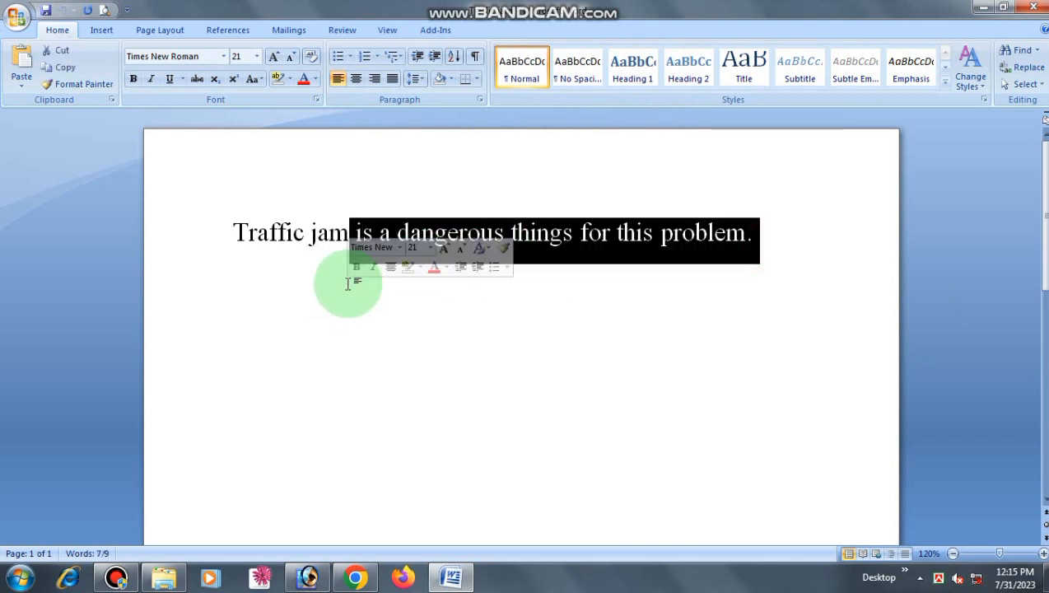
{"action": "key", "text": "Delete"}
Make the "Traffic jam" text bold
{"action": "left_click_drag", "start_coordinate": [384, 228], "coordinate": [210, 247]}
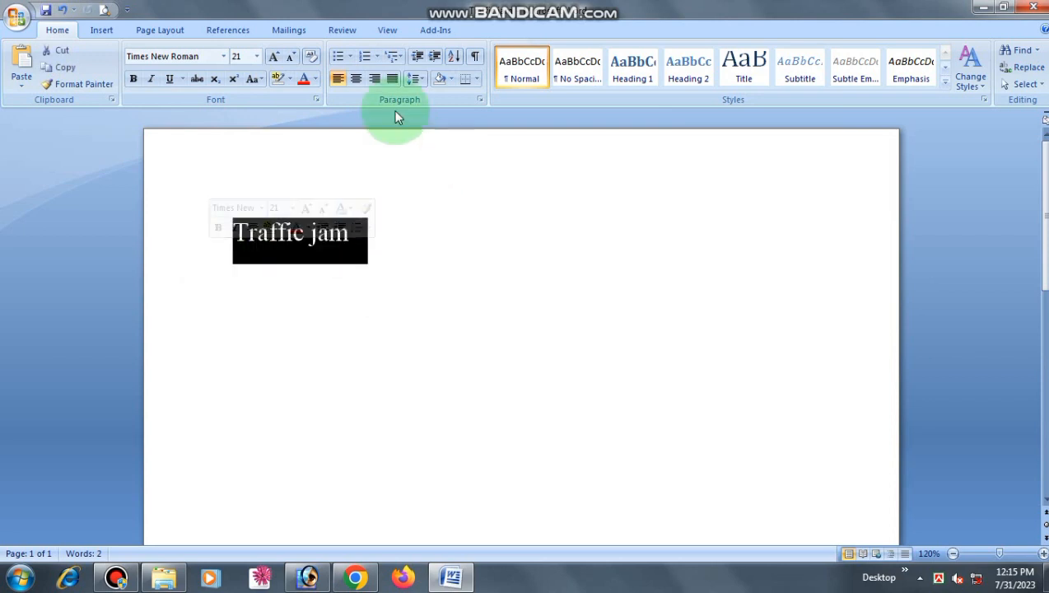
{"action": "left_click", "coordinate": [137, 81]}
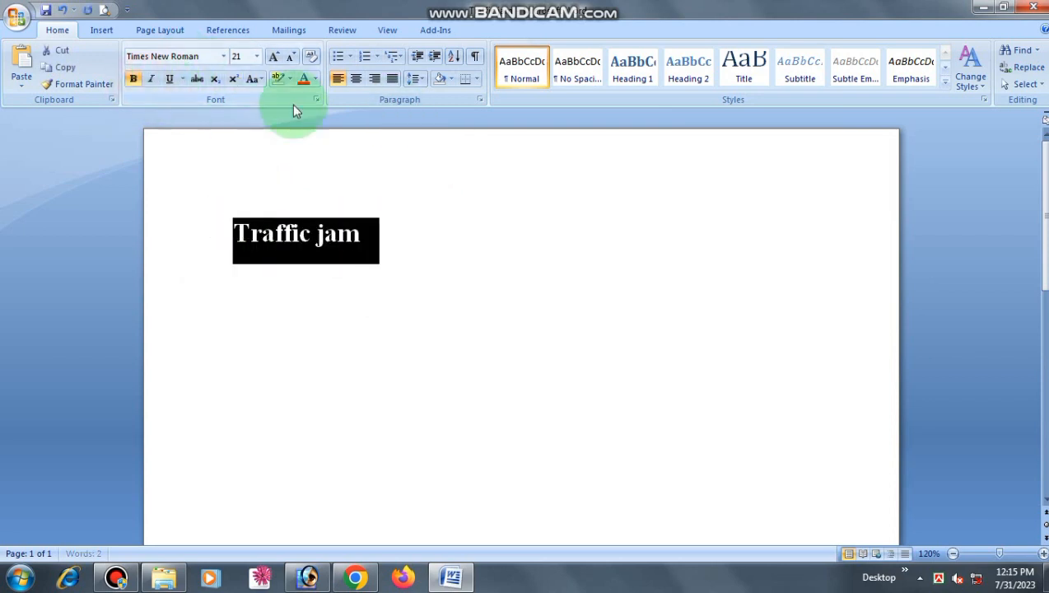
{"action": "left_click", "coordinate": [394, 213]}
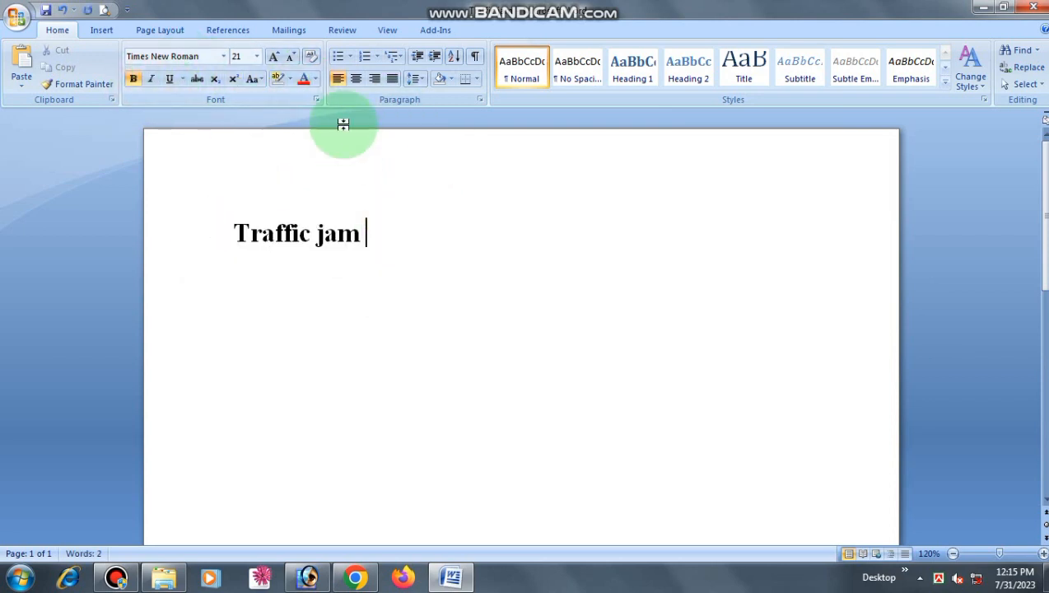
Set the font color of the "Traffic jam" text to the standard red
{"action": "left_click_drag", "start_coordinate": [393, 235], "coordinate": [224, 218]}
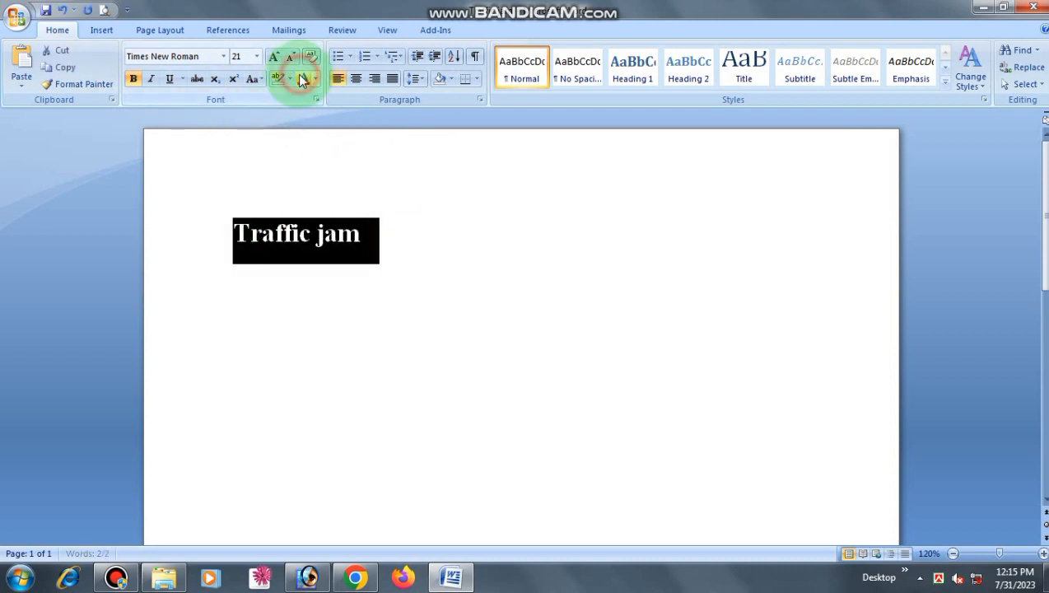
{"action": "left_click", "coordinate": [332, 211]}
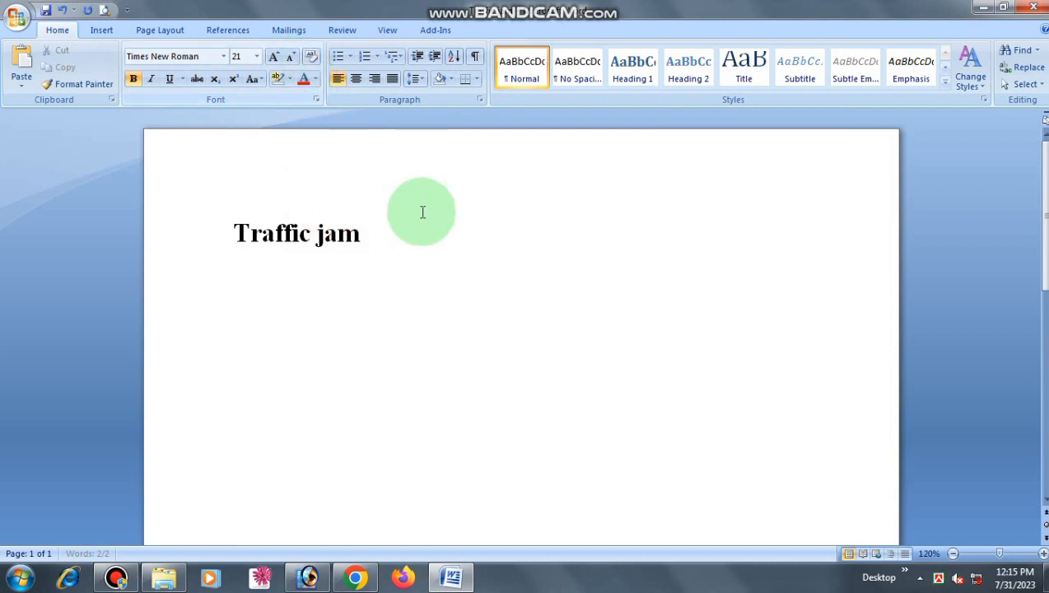
{"action": "left_click_drag", "start_coordinate": [414, 237], "coordinate": [153, 205]}
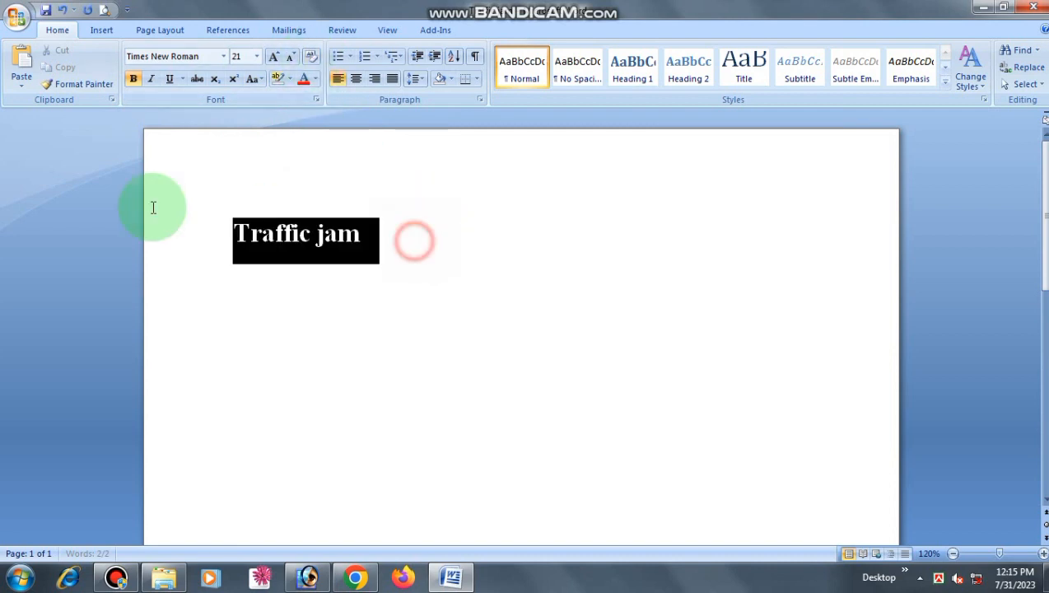
{"action": "left_click", "coordinate": [314, 79]}
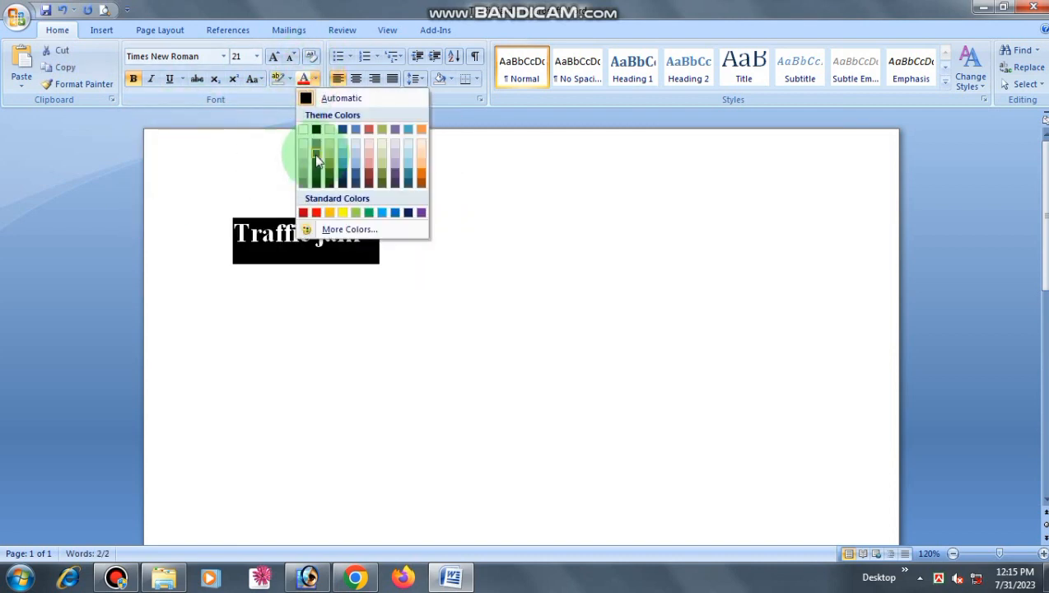
{"action": "left_click", "coordinate": [315, 213]}
{"action": "left_click", "coordinate": [401, 263]}
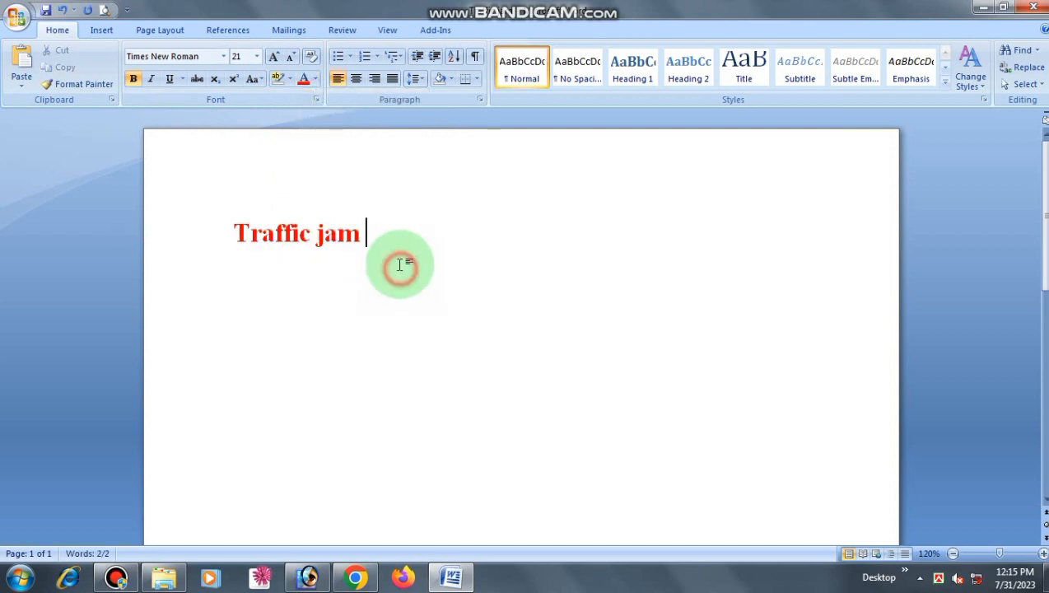
{"action": "left_click_drag", "start_coordinate": [189, 220], "coordinate": [424, 217]}
{"action": "left_click", "coordinate": [419, 210]}
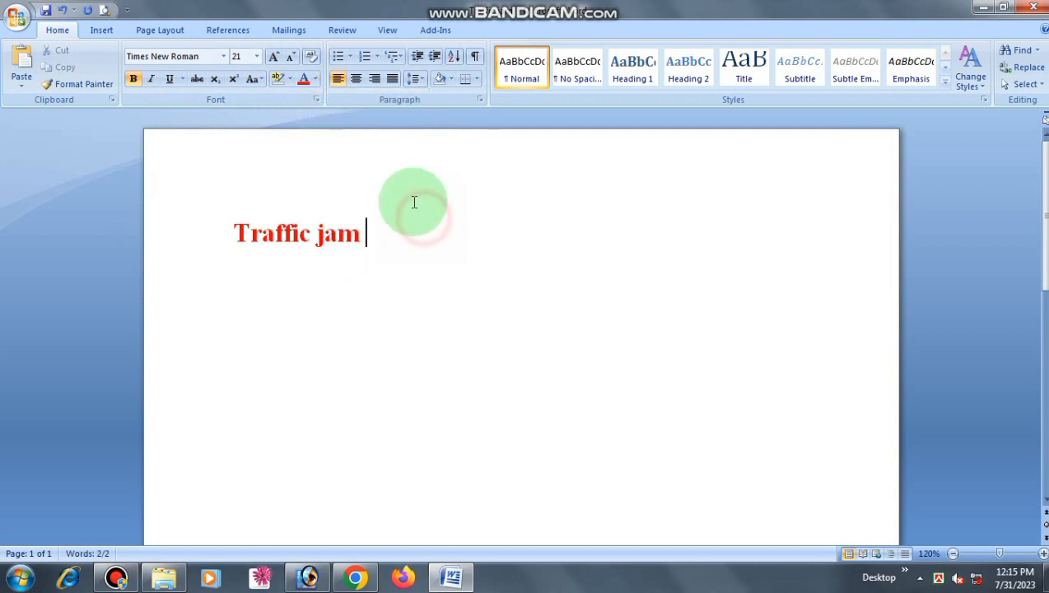
{"action": "left_click_drag", "start_coordinate": [405, 255], "coordinate": [218, 233]}
{"action": "left_click", "coordinate": [414, 258]}
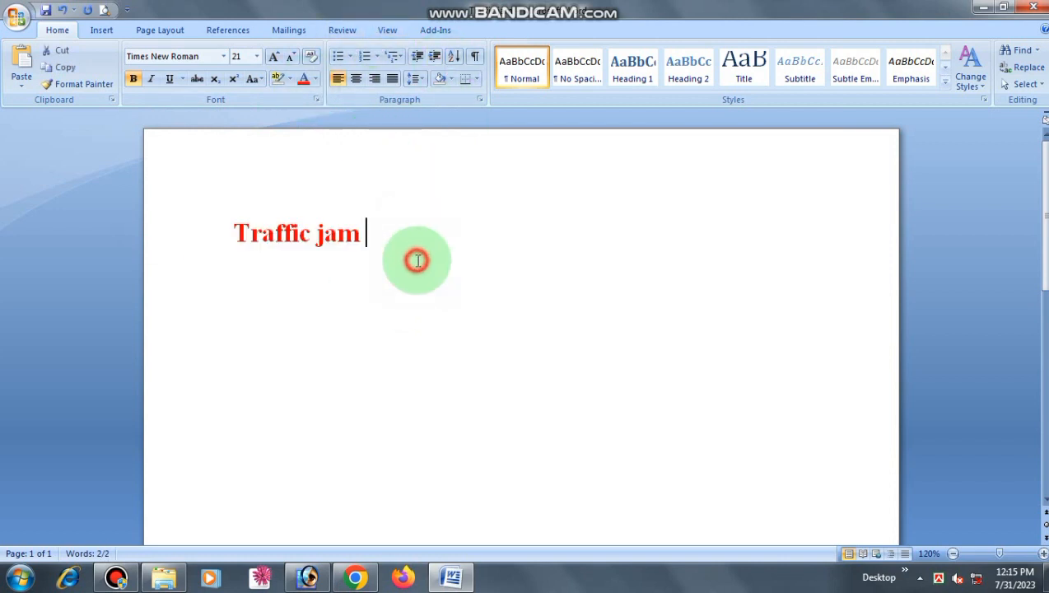
Examine the indents and spacing settings in the Paragraph dialog and close it without changes
{"action": "left_click", "coordinate": [478, 100]}
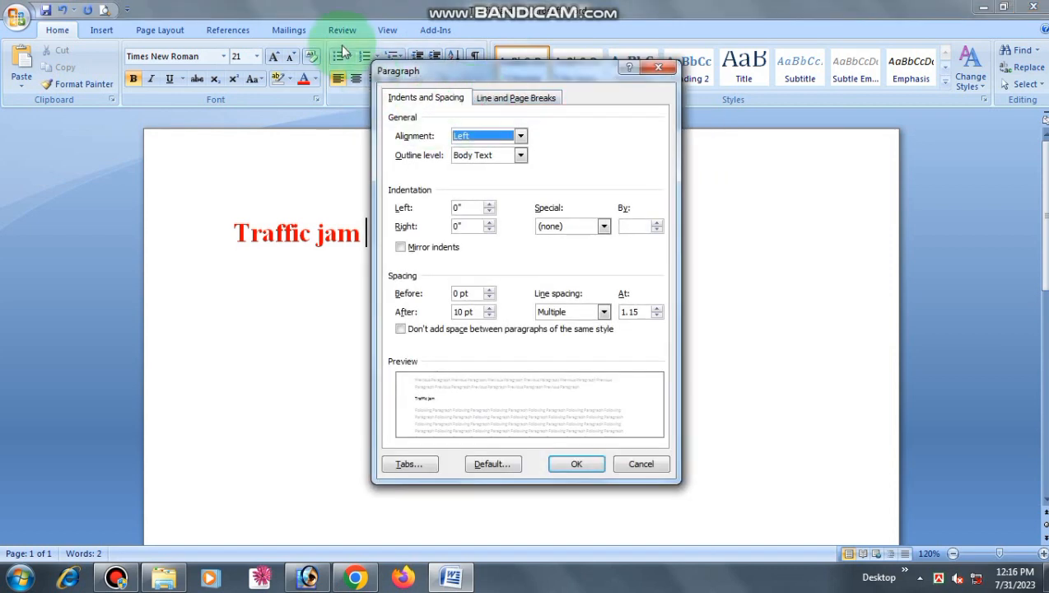
{"action": "left_click_drag", "start_coordinate": [459, 75], "coordinate": [461, 136]}
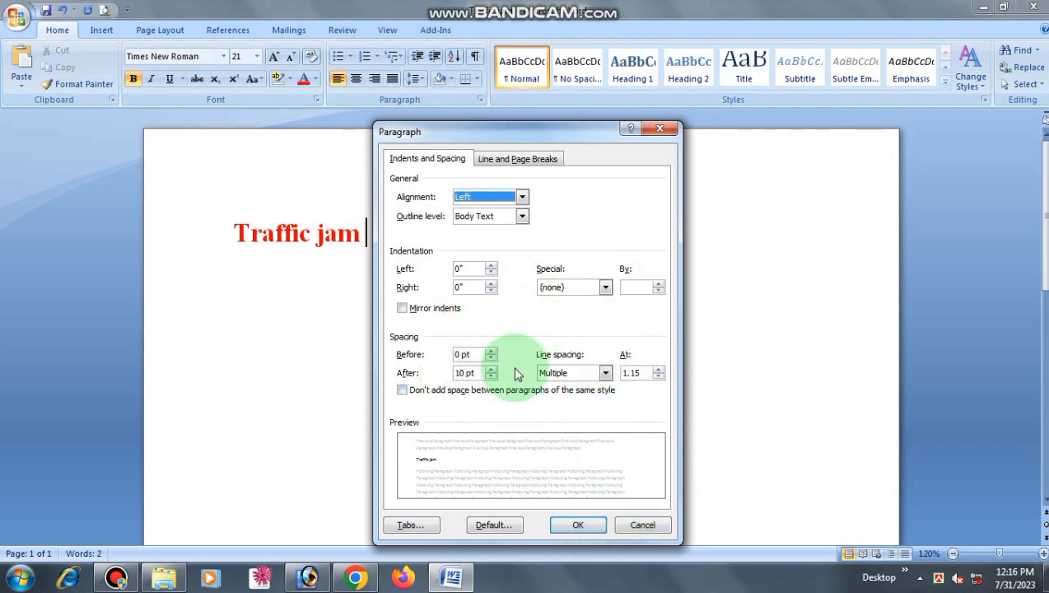
{"action": "left_click", "coordinate": [658, 130]}
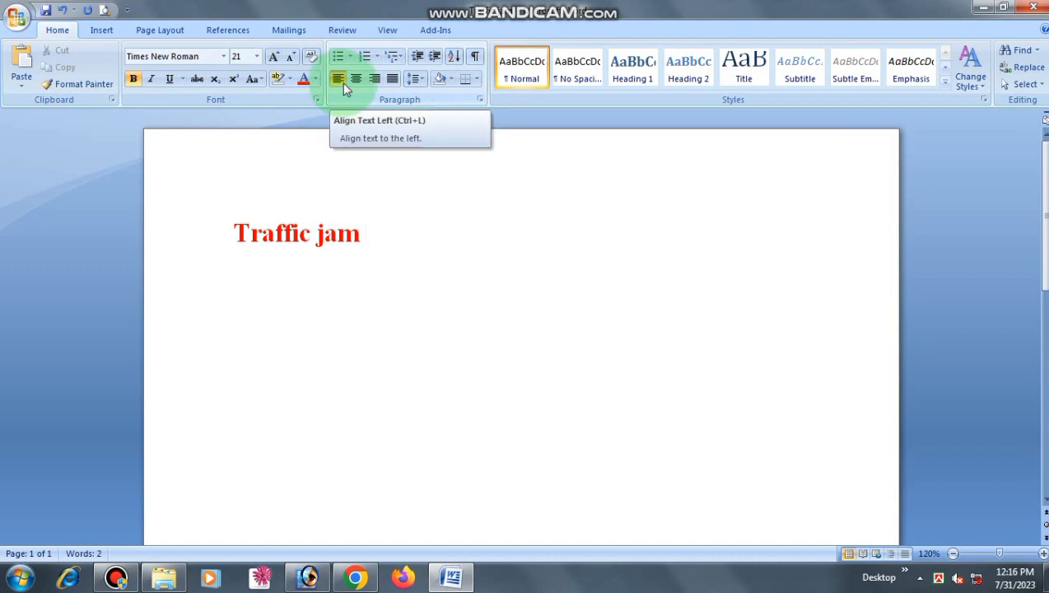
Try center and right alignment on the "Traffic jam" line, and finish with it justified
{"action": "left_click", "coordinate": [392, 79]}
{"action": "left_click", "coordinate": [392, 80]}
{"action": "left_click", "coordinate": [393, 81]}
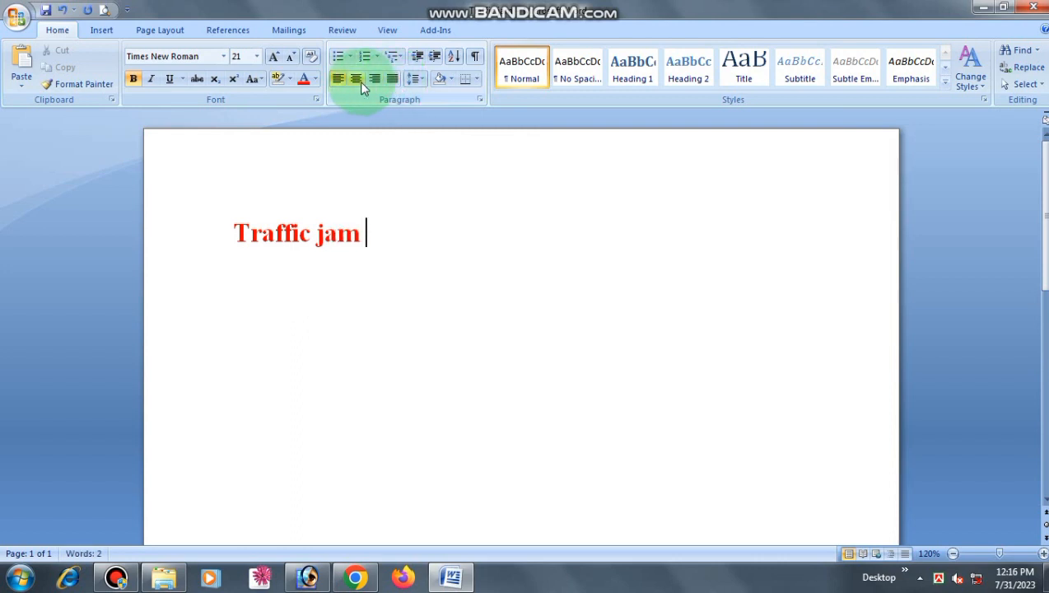
{"action": "left_click", "coordinate": [356, 80]}
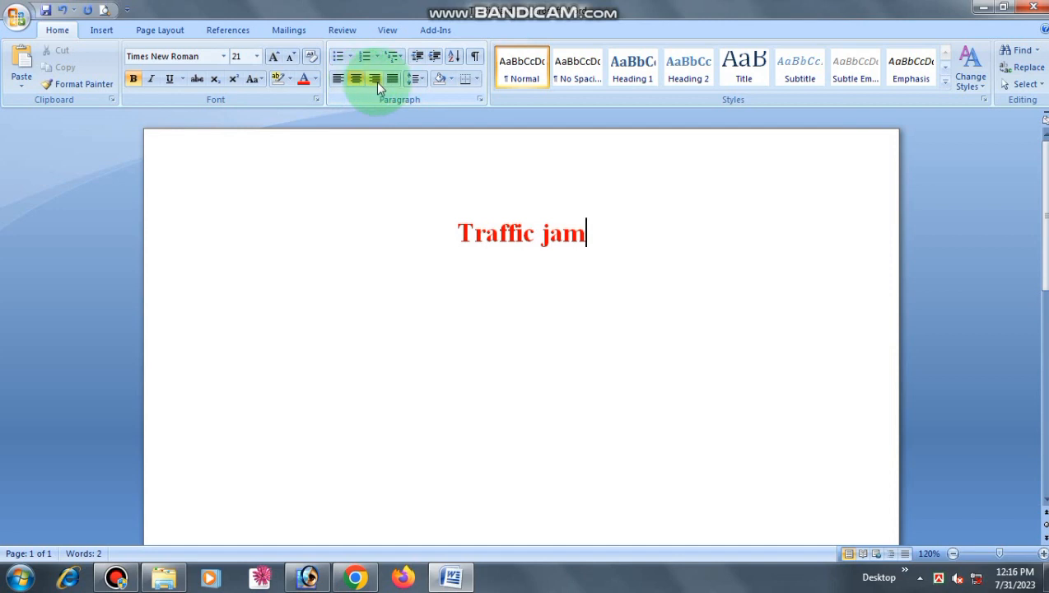
{"action": "left_click", "coordinate": [377, 83]}
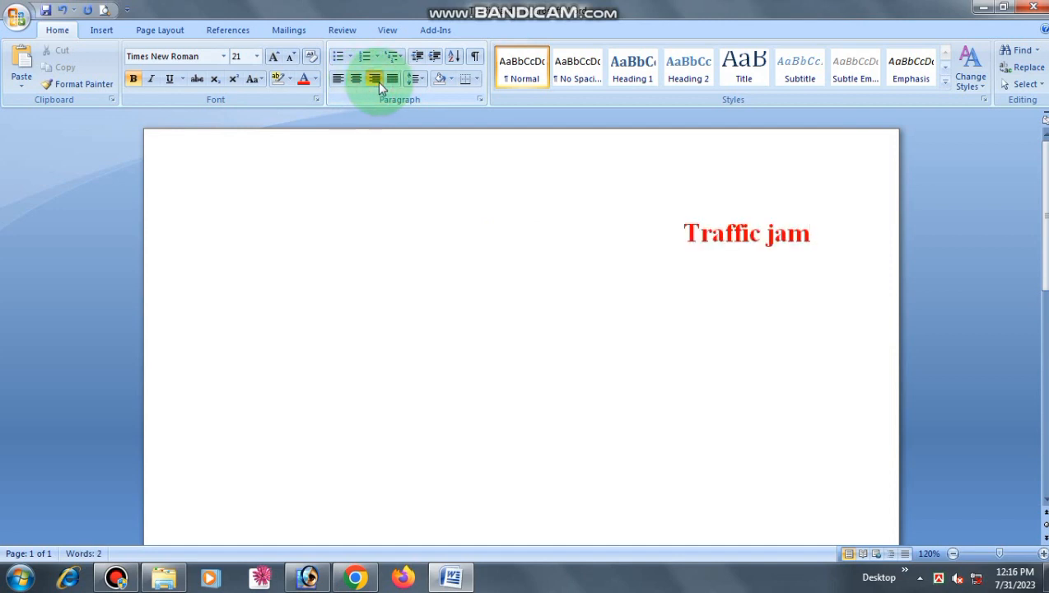
{"action": "left_click", "coordinate": [390, 79]}
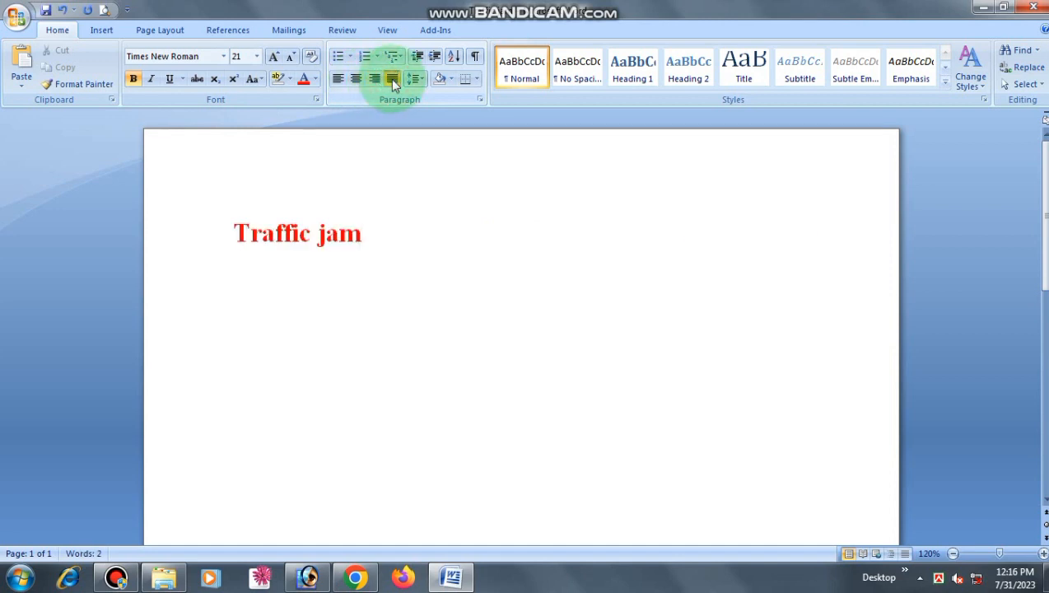
Try center, left and right alignment on the "Traffic jam" line, and finish with it left-aligned
{"action": "left_click", "coordinate": [355, 79]}
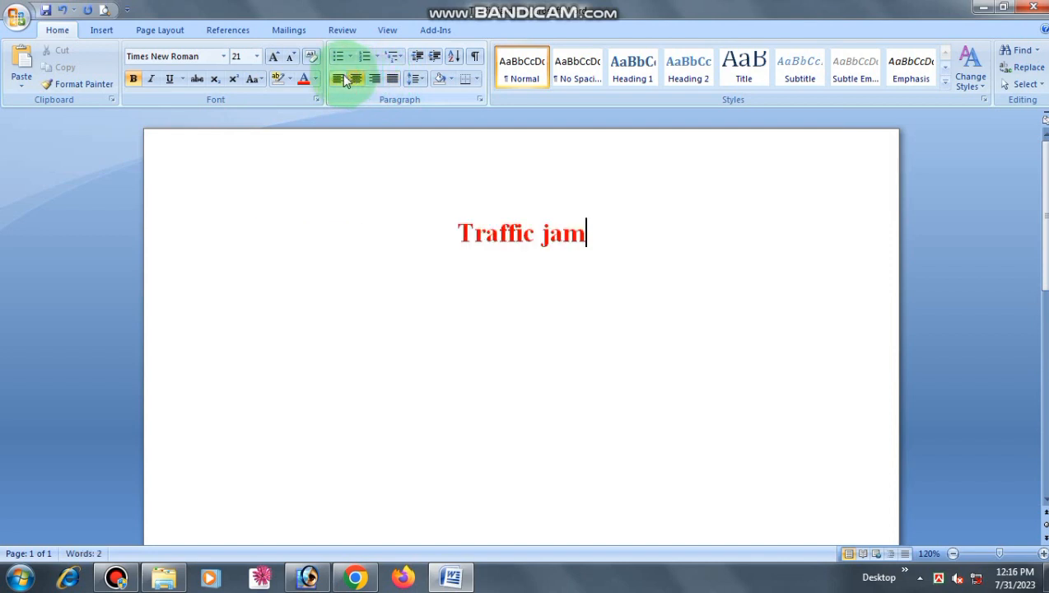
{"action": "left_click", "coordinate": [339, 79]}
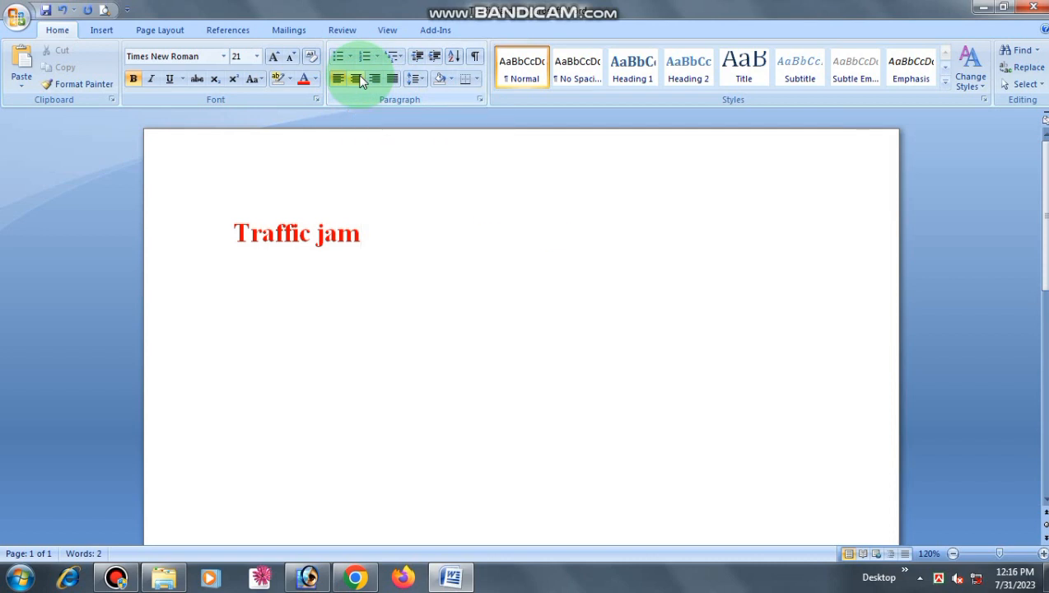
{"action": "left_click", "coordinate": [356, 79]}
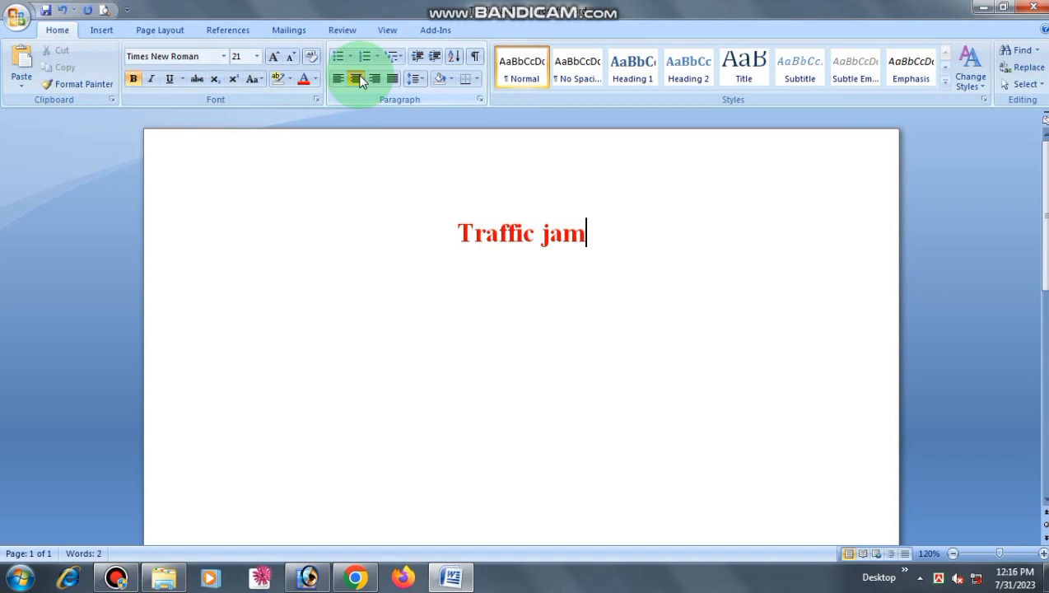
{"action": "key", "text": "ctrl+r"}
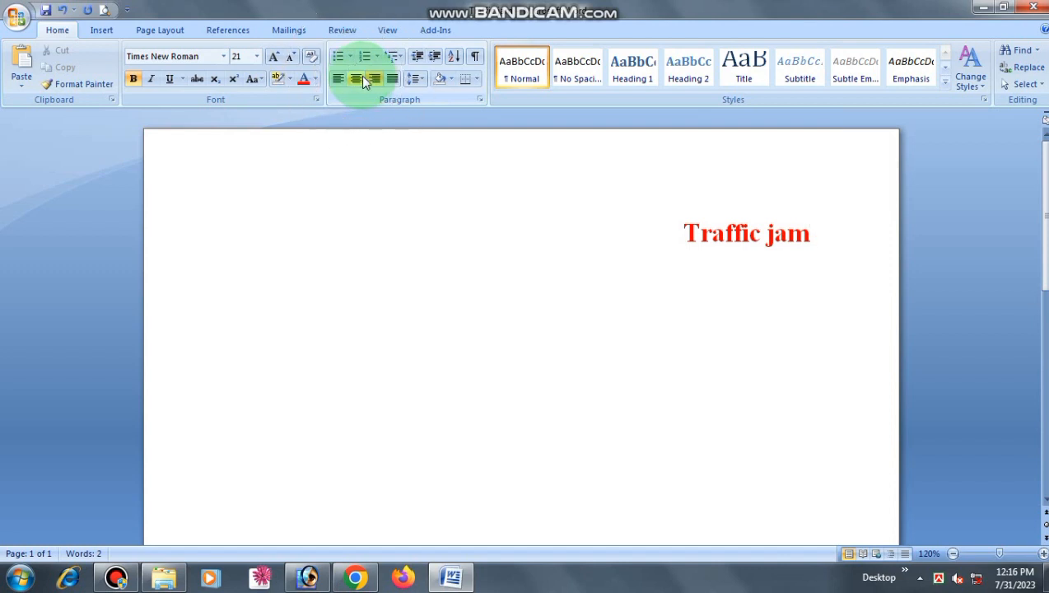
{"action": "left_click", "coordinate": [337, 80]}
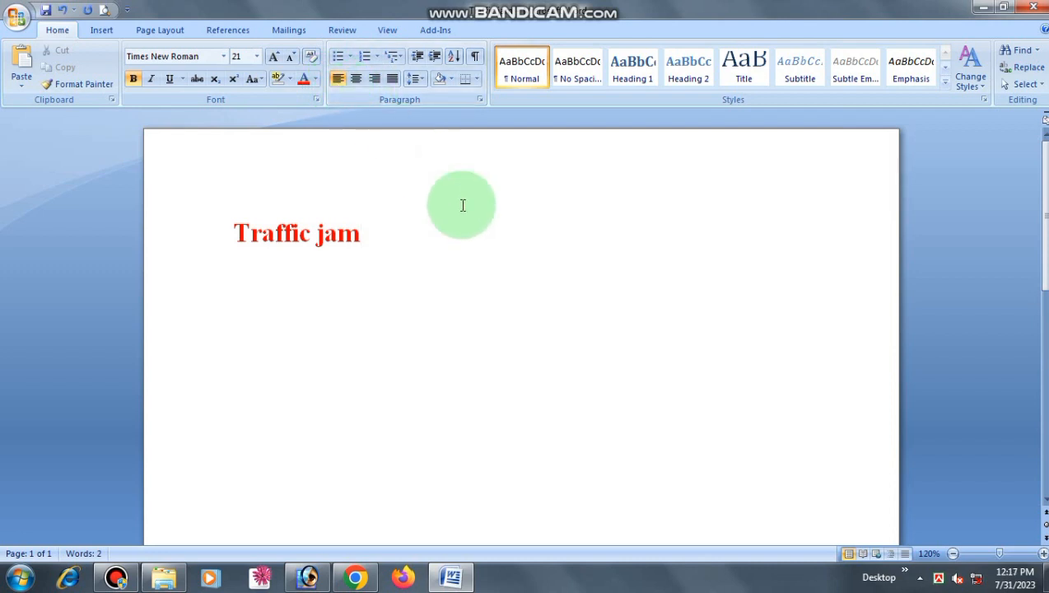
Apply a check mark bullet to the "Traffic jam" line
{"action": "left_click_drag", "start_coordinate": [452, 260], "coordinate": [252, 243]}
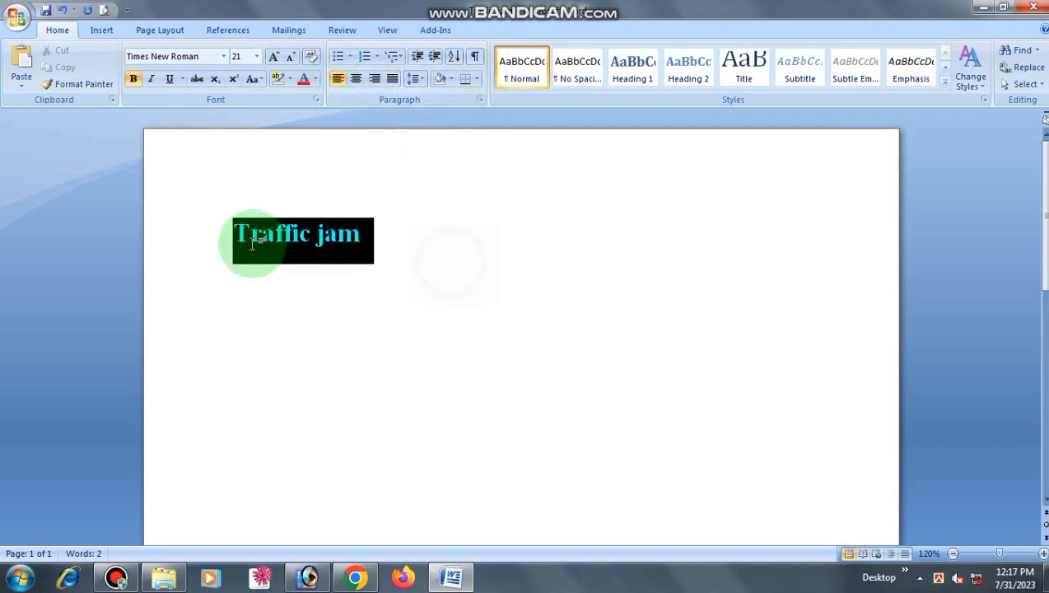
{"action": "left_click_drag", "start_coordinate": [405, 263], "coordinate": [244, 258]}
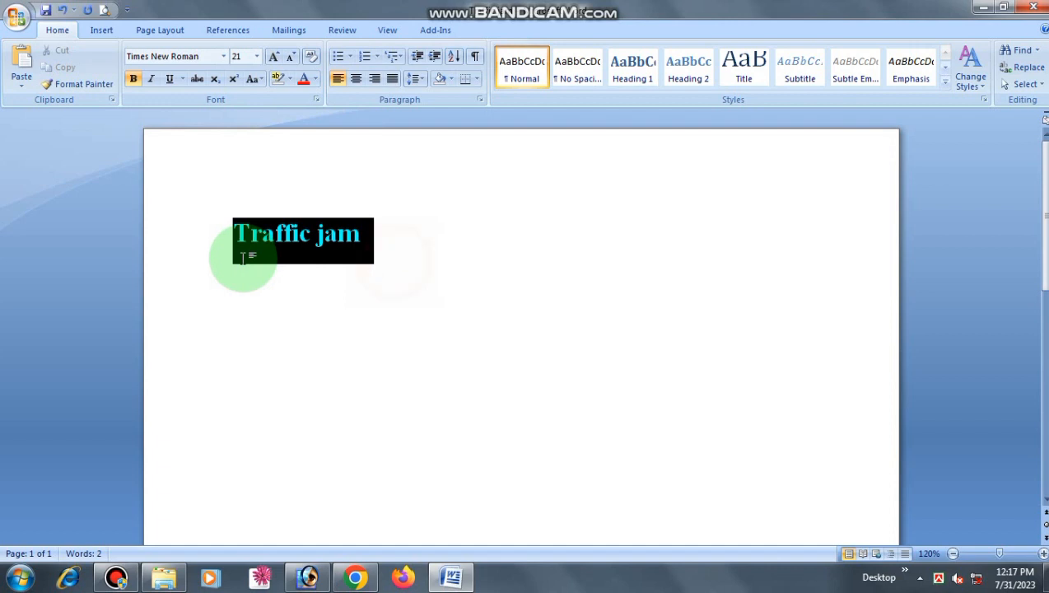
{"action": "left_click", "coordinate": [361, 301]}
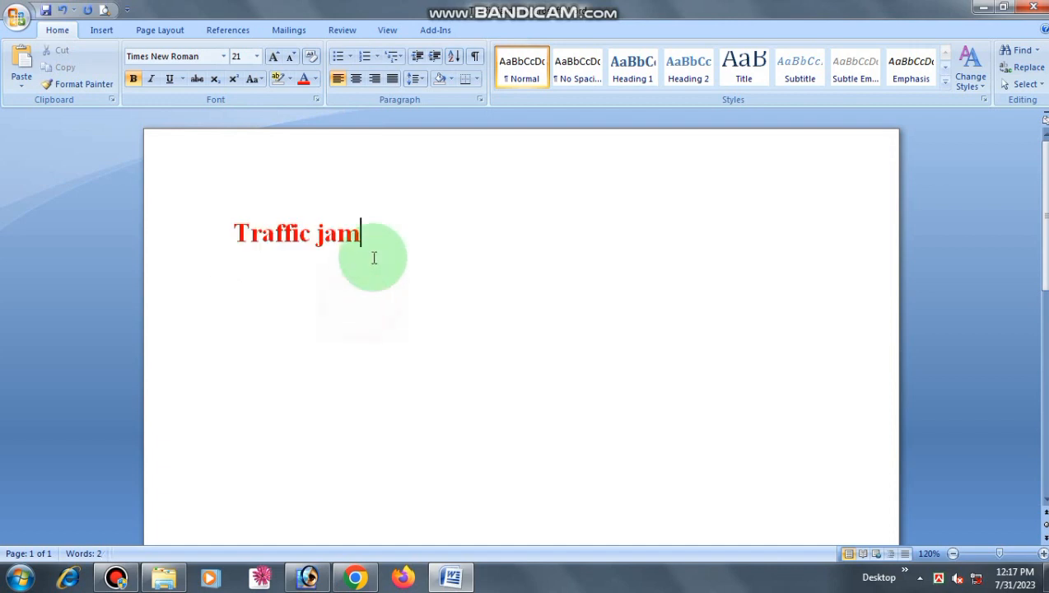
{"action": "left_click", "coordinate": [353, 58]}
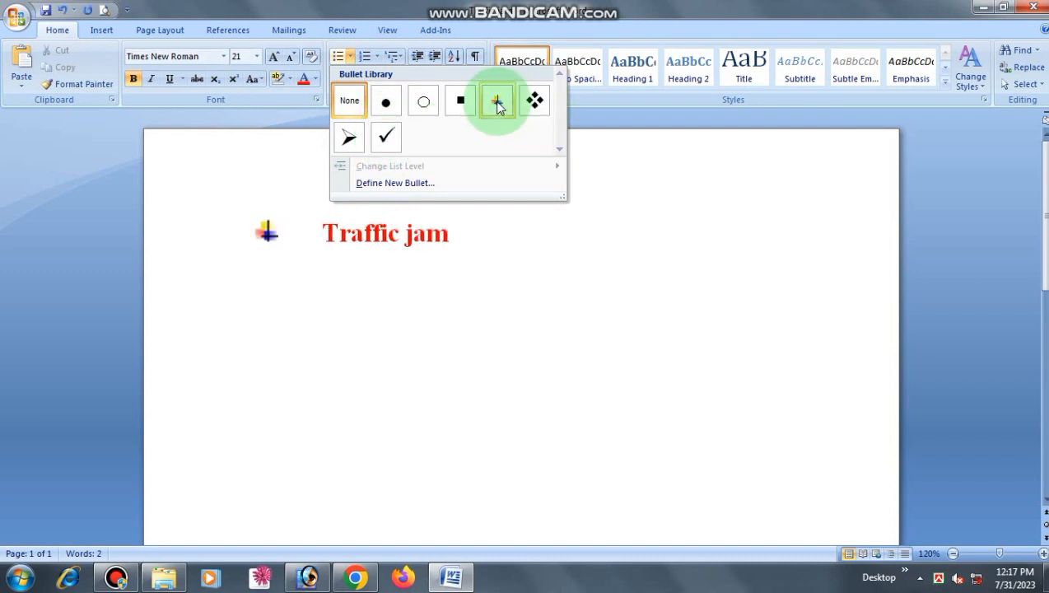
{"action": "left_click", "coordinate": [386, 135]}
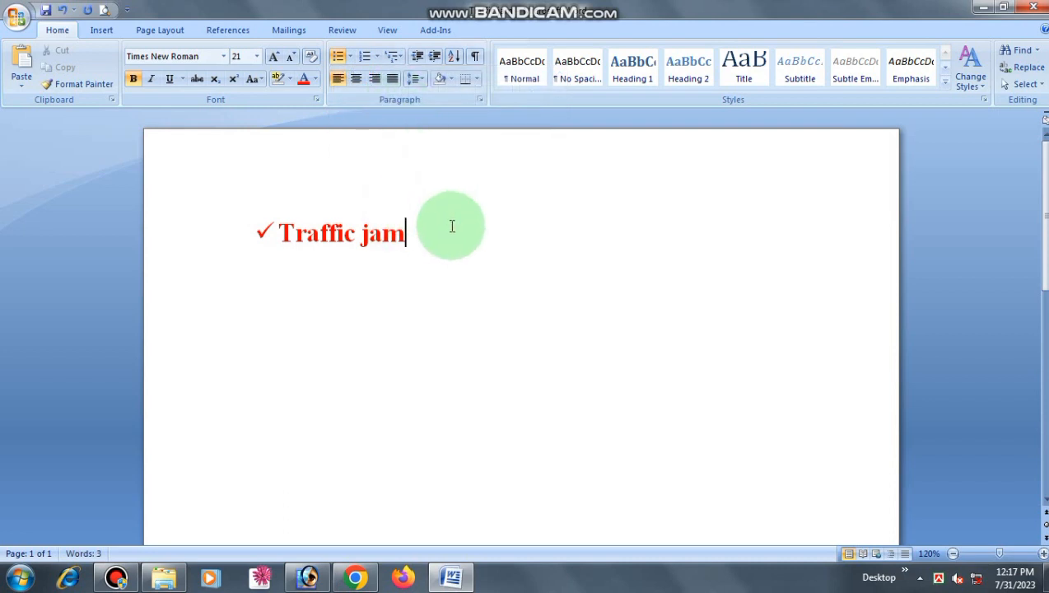
Extend the bulleted "Traffic jam" line with the sample text "lkjasldg ljasdf laksdfjh"
{"action": "type", "text": "lkjasldg"}
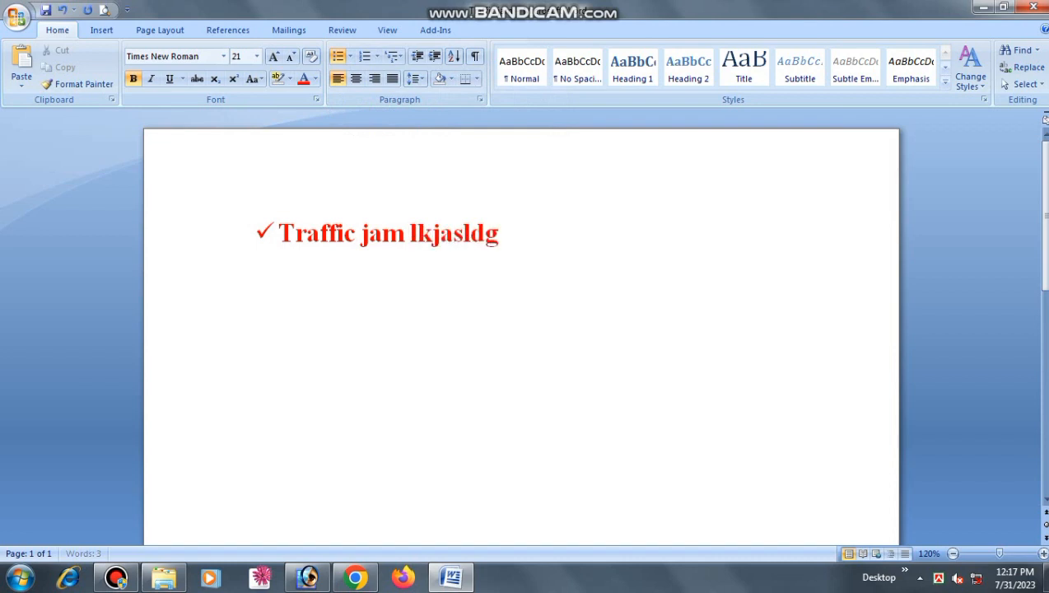
{"action": "type", "text": " lj"}
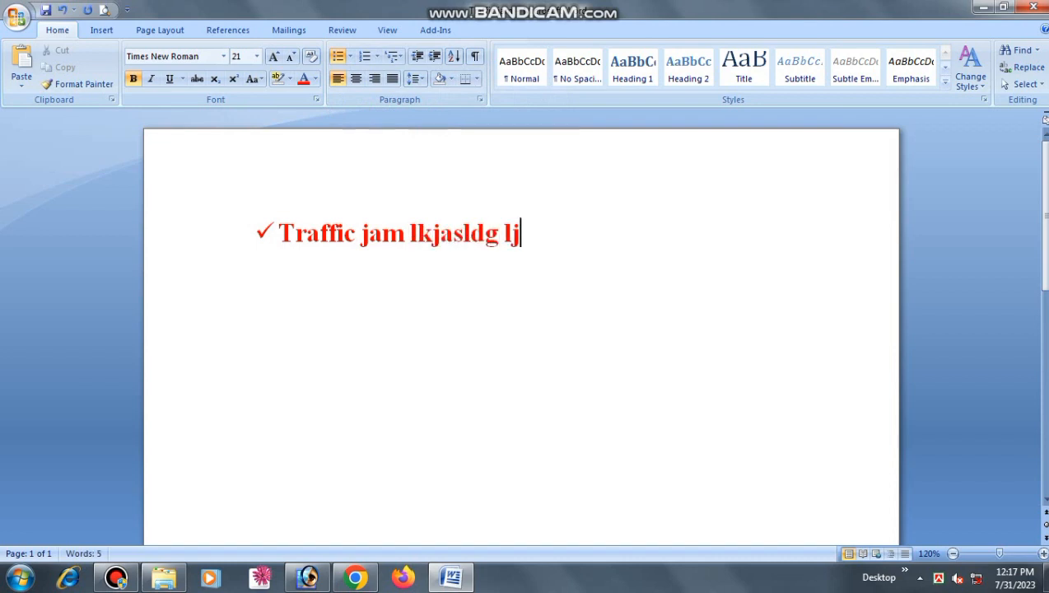
{"action": "type", "text": "asdf laksdfjh"}
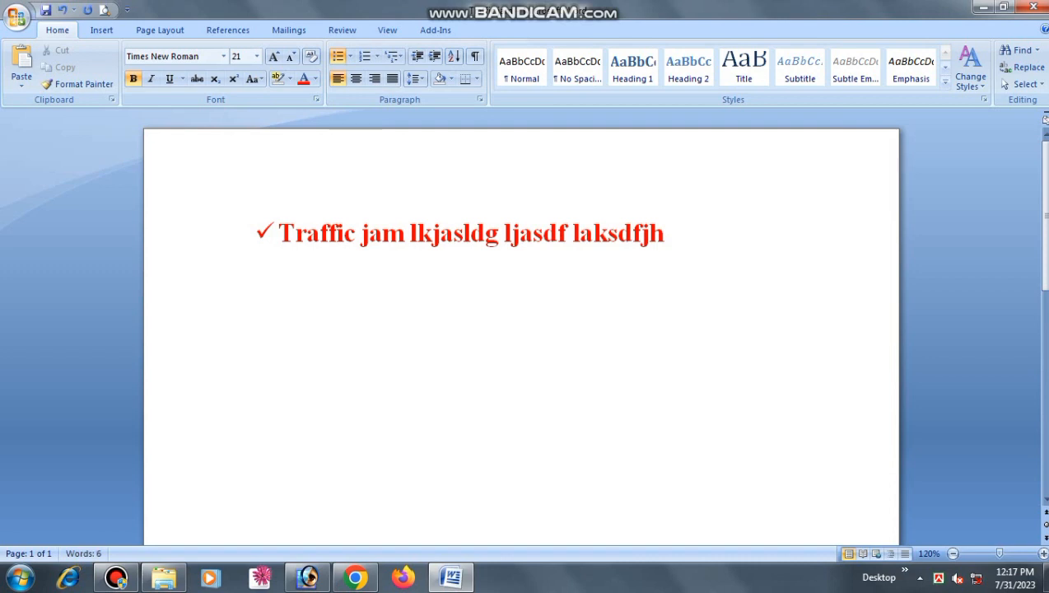
Add the bulleted items "jklasjhdf lkjahsfd kjff", "aksdf" and "askdjff" below the first item, and end the list
{"action": "key", "text": "Return"}
{"action": "type", "text": "jklasjhdf"}
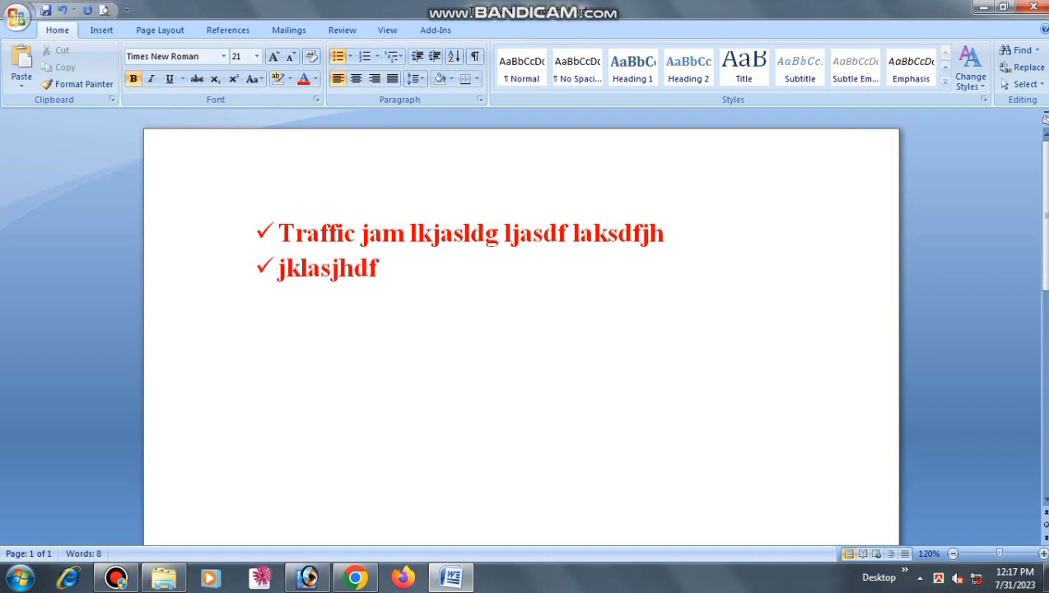
{"action": "type", "text": " lkjahsfd kjff"}
{"action": "key", "text": "Return"}
{"action": "type", "text": "aksdf"}
{"action": "key", "text": "Return"}
{"action": "type", "text": "askdjff"}
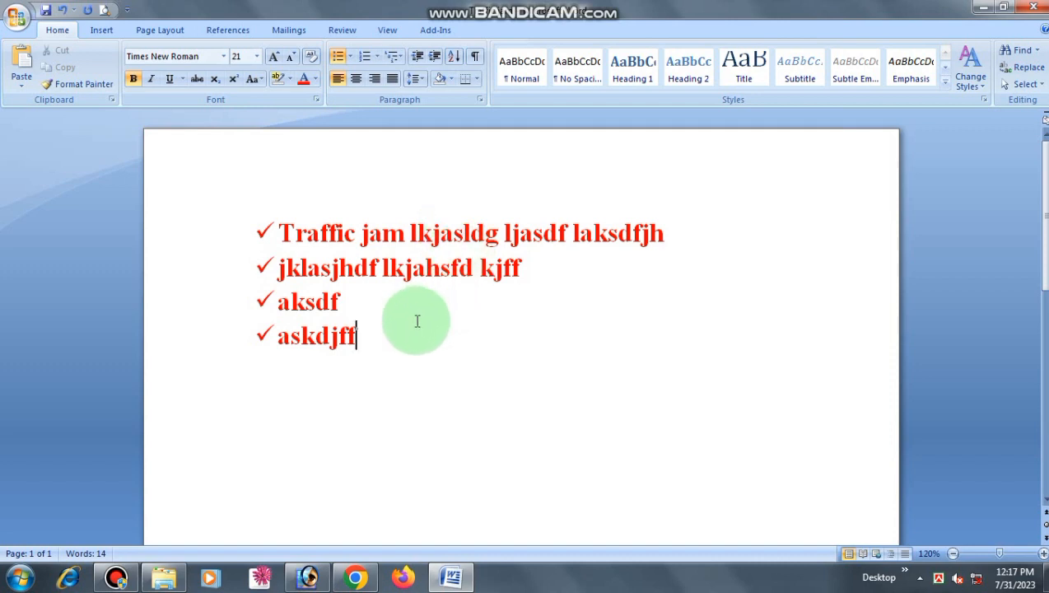
{"action": "key", "text": "Return"}
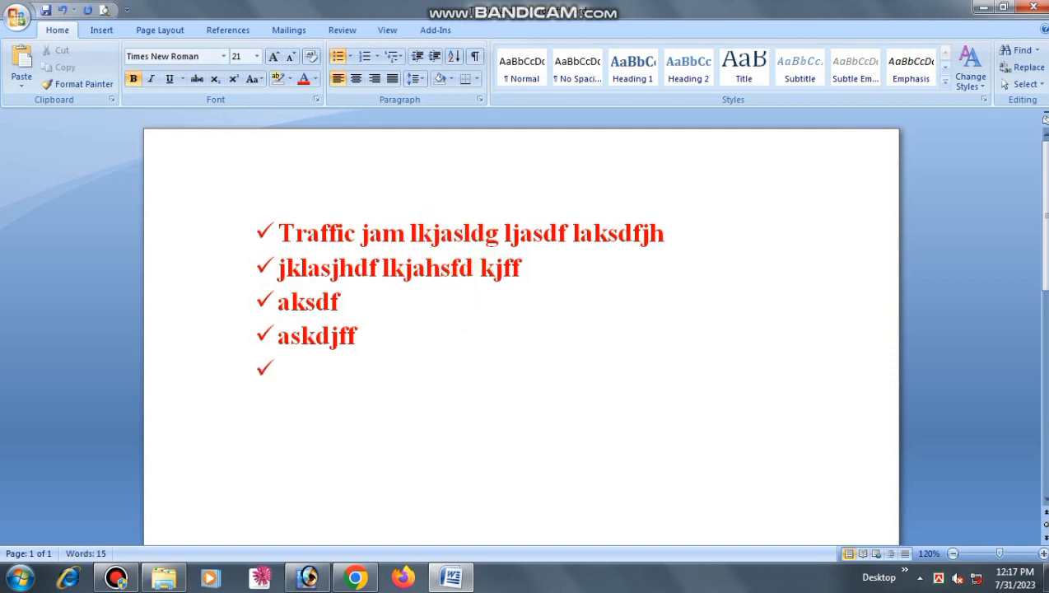
{"action": "key", "text": "Return"}
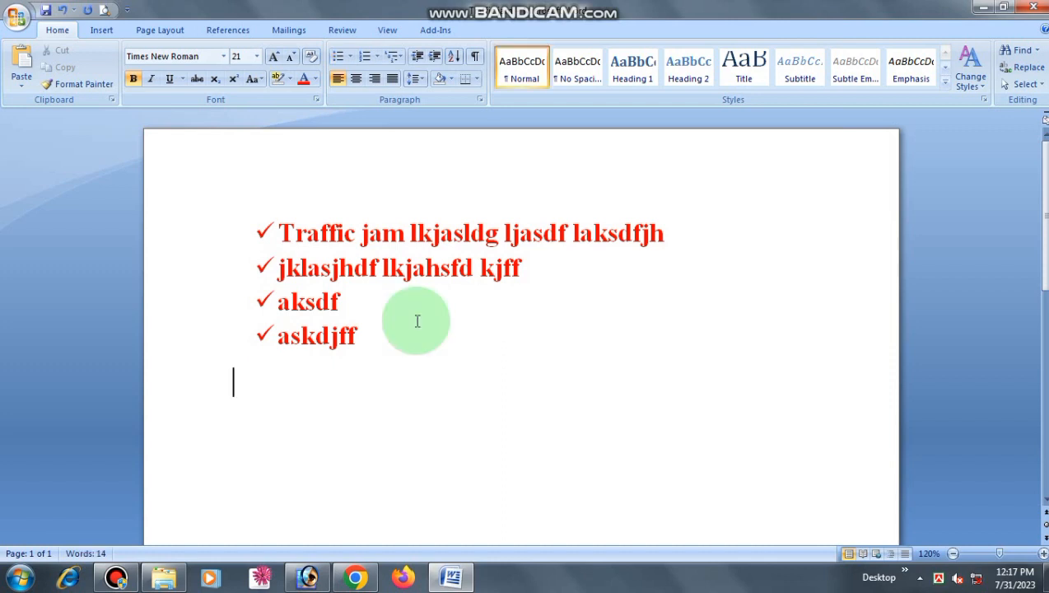
Continue the check mark list after "askdjff" with the items "sadjkf", "asjkg" and "as"
{"action": "left_click", "coordinate": [383, 351]}
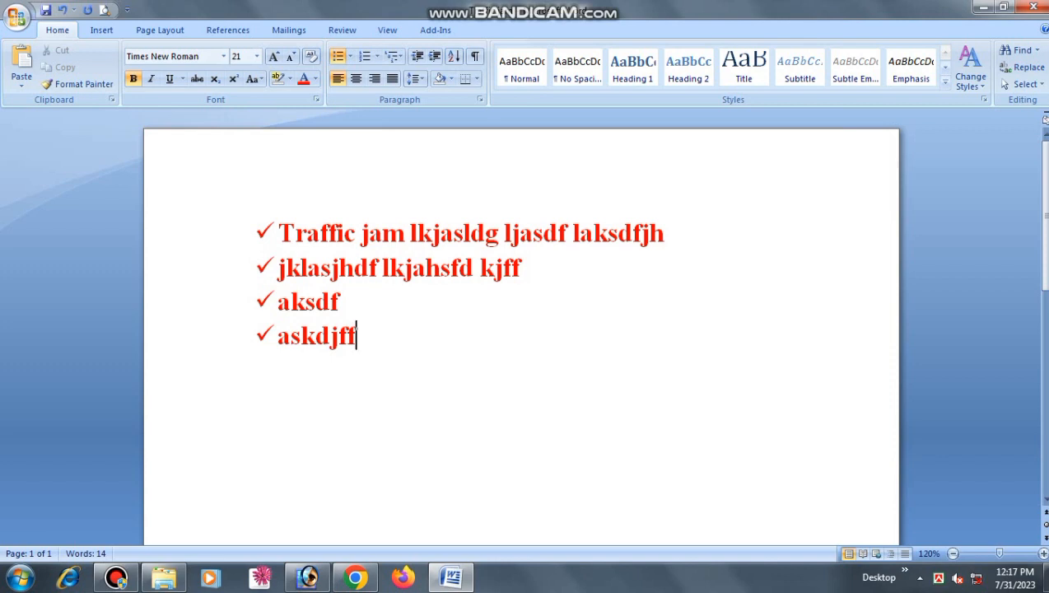
{"action": "key", "text": "Return"}
{"action": "type", "text": "sadjkf"}
{"action": "key", "text": "Return"}
{"action": "type", "text": "asjkg"}
{"action": "key", "text": "Return"}
{"action": "type", "text": "as"}
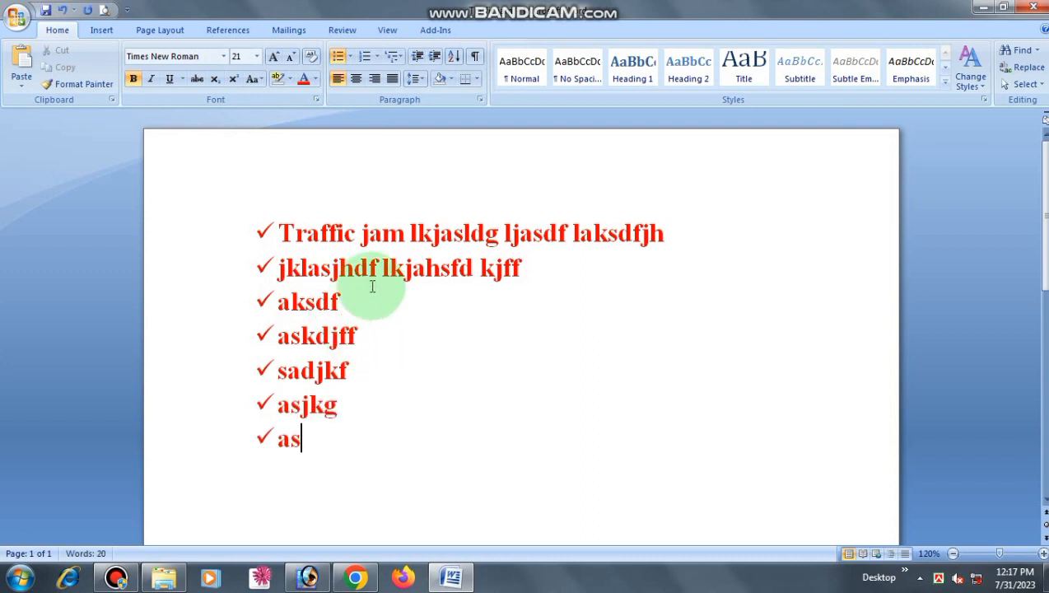
Delete all the sample text and list items that follow "Traffic jam"
{"action": "left_click", "coordinate": [411, 233]}
{"action": "left_click_drag", "start_coordinate": [410, 233], "coordinate": [383, 531]}
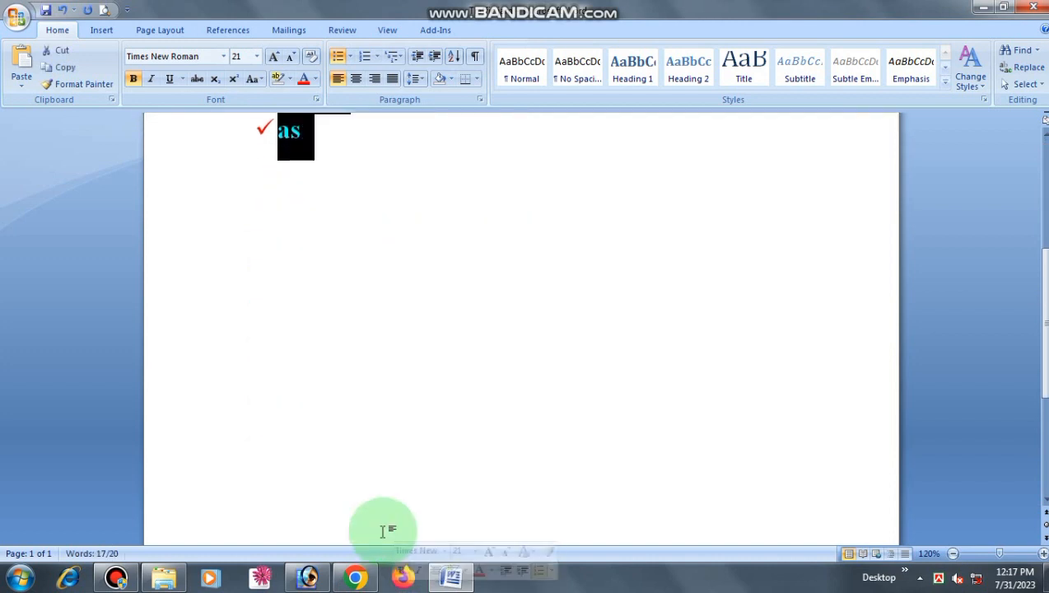
{"action": "key", "text": "Delete"}
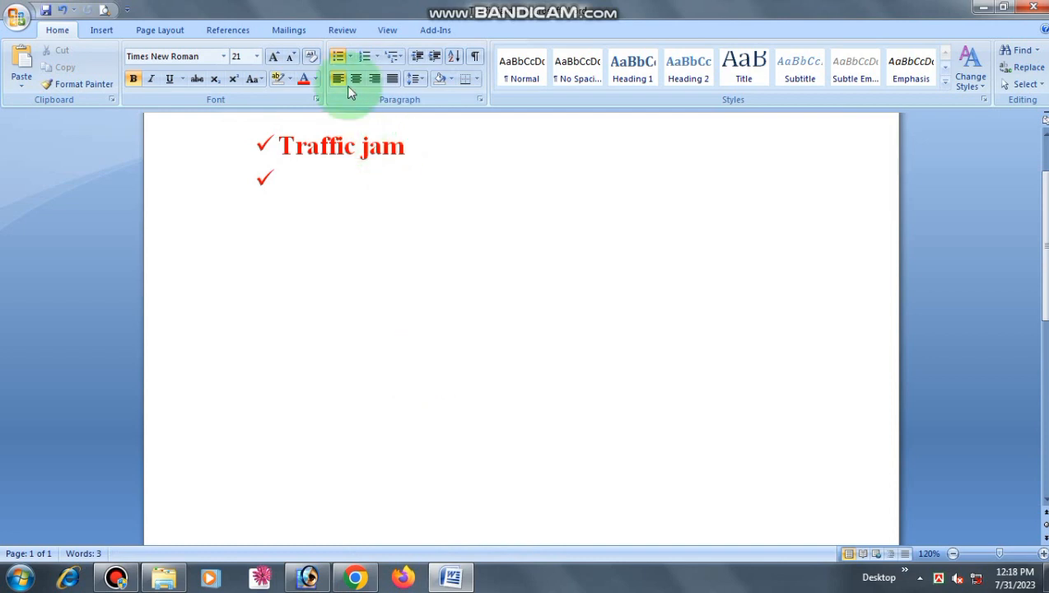
Remove the check mark bullets from the "Traffic jam" line and the empty item, and delete the leftover empty line
{"action": "left_click", "coordinate": [377, 205]}
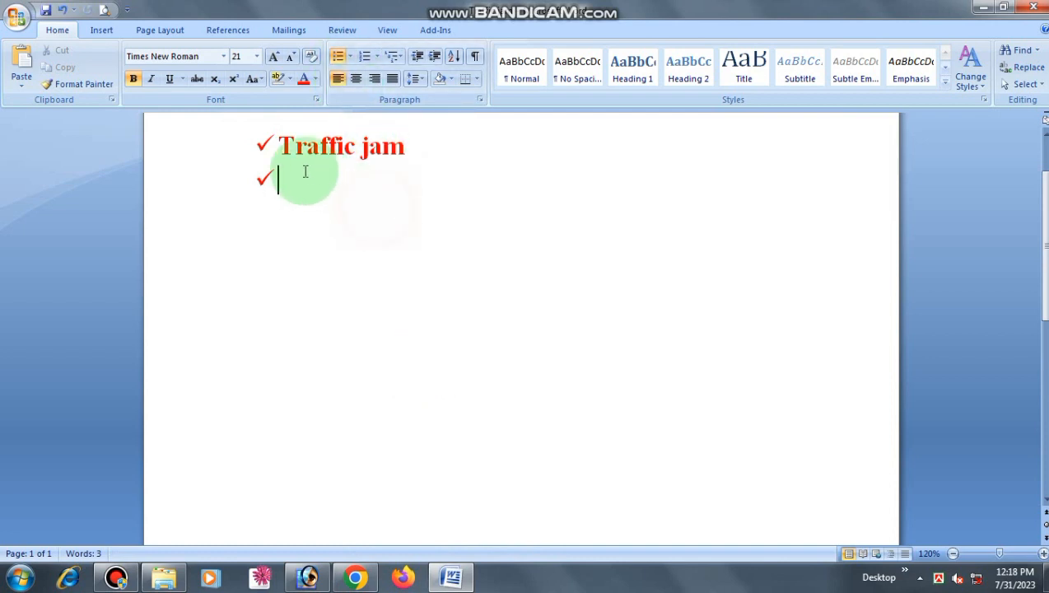
{"action": "left_click", "coordinate": [253, 133]}
{"action": "left_click", "coordinate": [350, 56]}
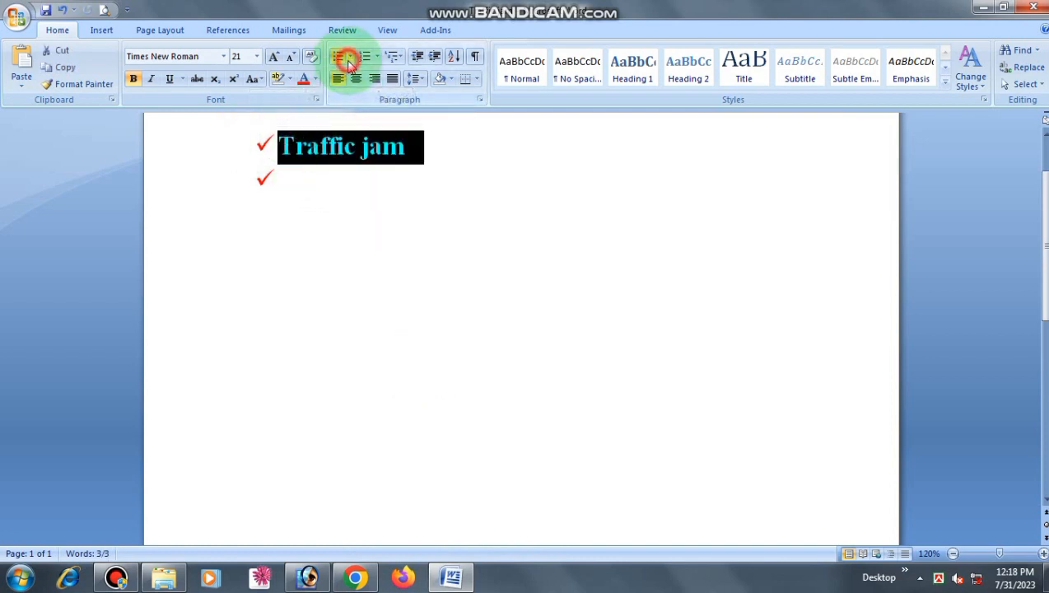
{"action": "left_click", "coordinate": [339, 154]}
{"action": "left_click", "coordinate": [352, 184]}
{"action": "key", "text": "BackSpace"}
{"action": "key", "text": "BackSpace"}
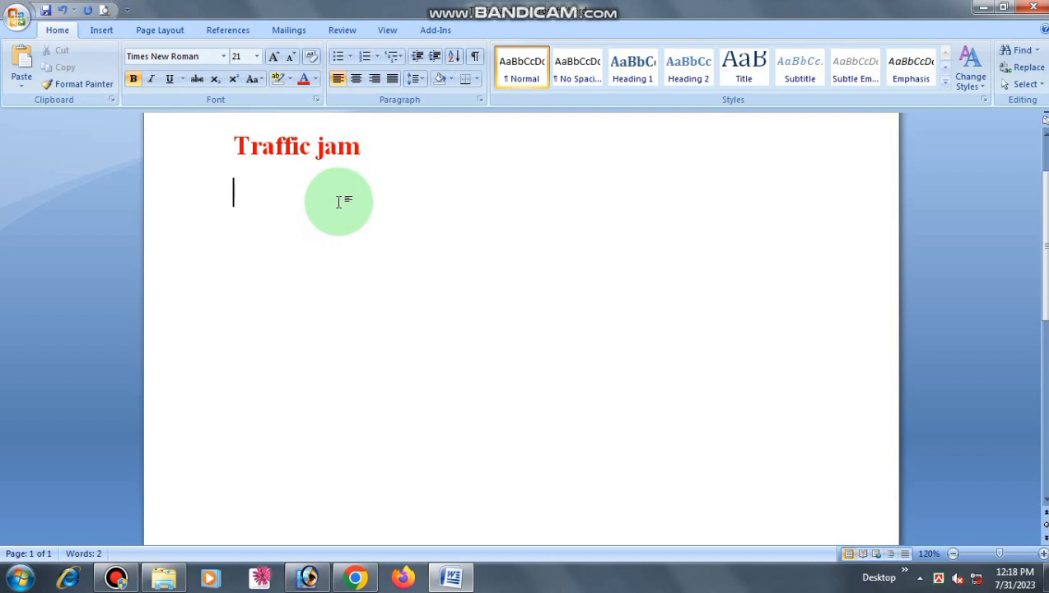
{"action": "scroll", "coordinate": [339, 198], "scroll_direction": "up", "scroll_amount": 1}
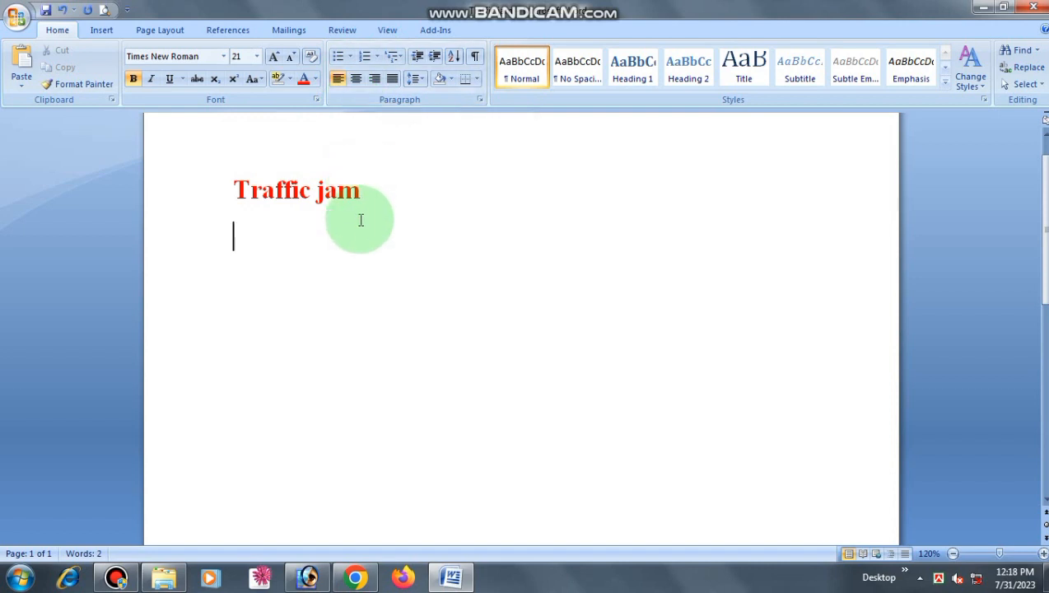
{"action": "key", "text": "BackSpace"}
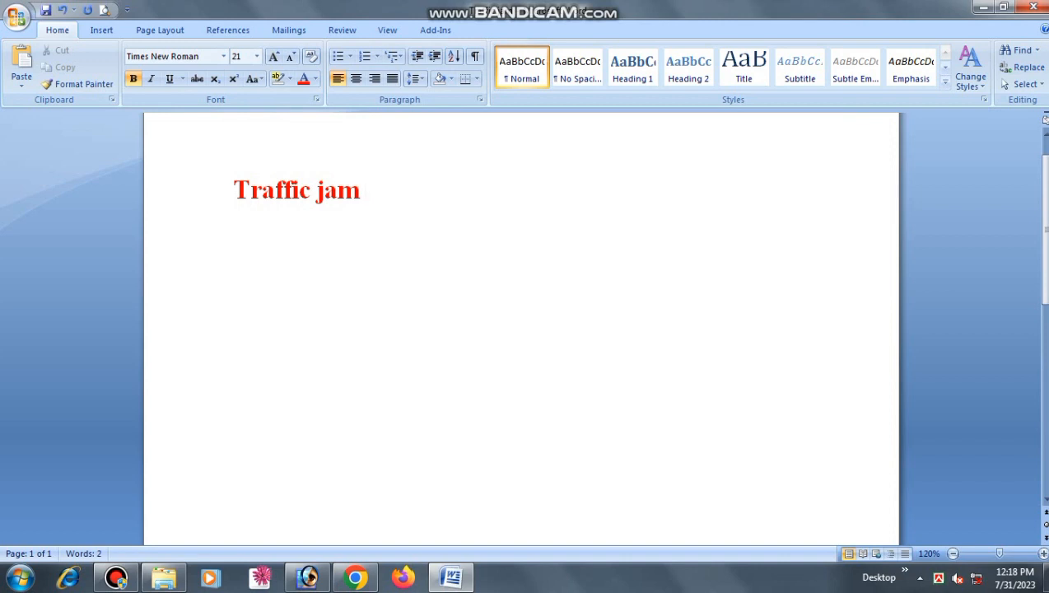
{"action": "key", "text": "F1"}
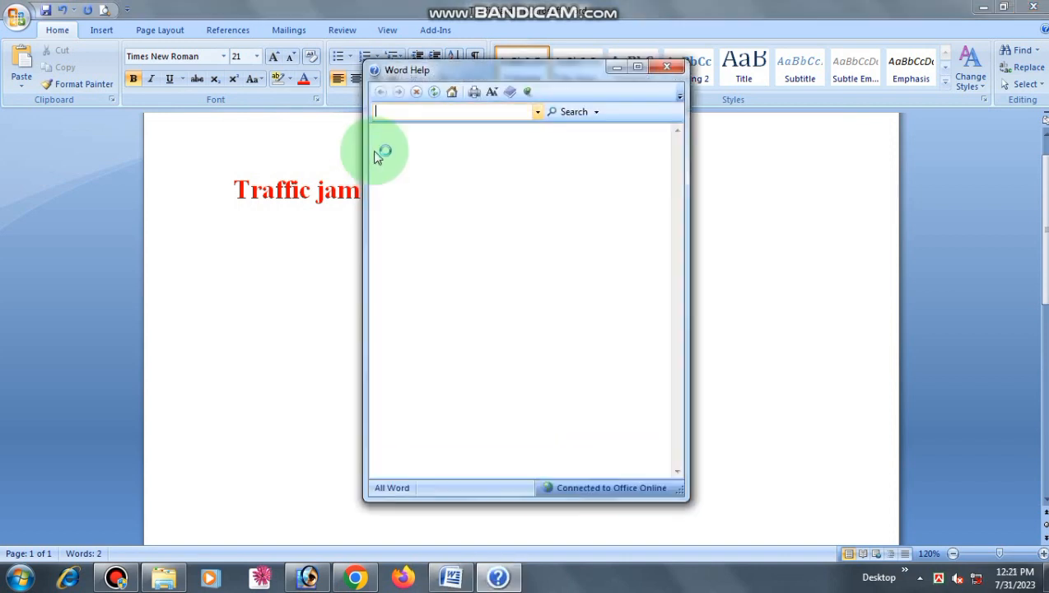
{"action": "left_click", "coordinate": [663, 69]}
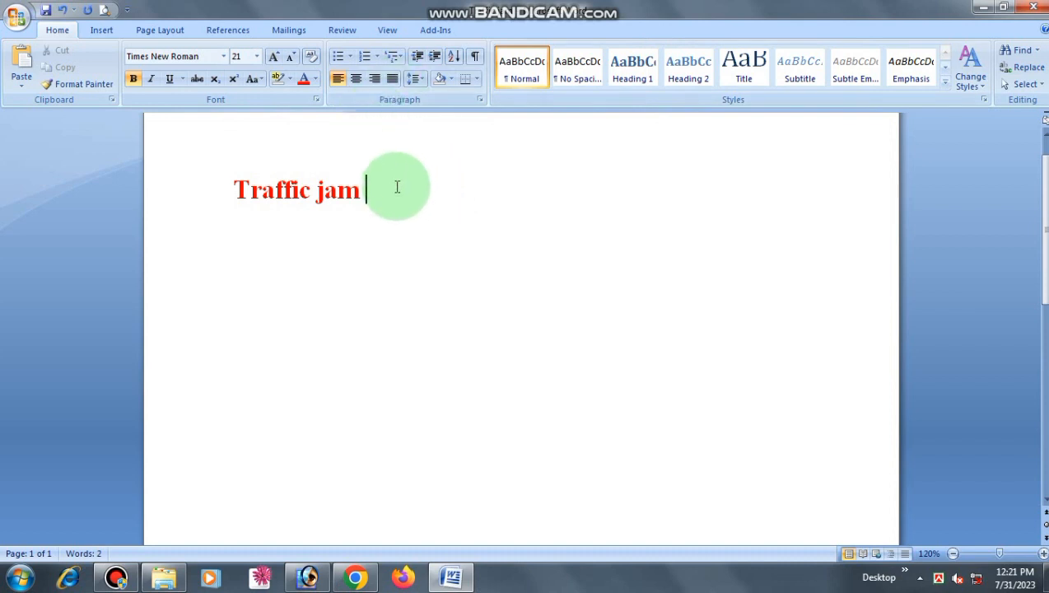
Apply the 1. 2. 3. numbering format to the "Traffic jam" line
{"action": "left_click_drag", "start_coordinate": [396, 187], "coordinate": [216, 192]}
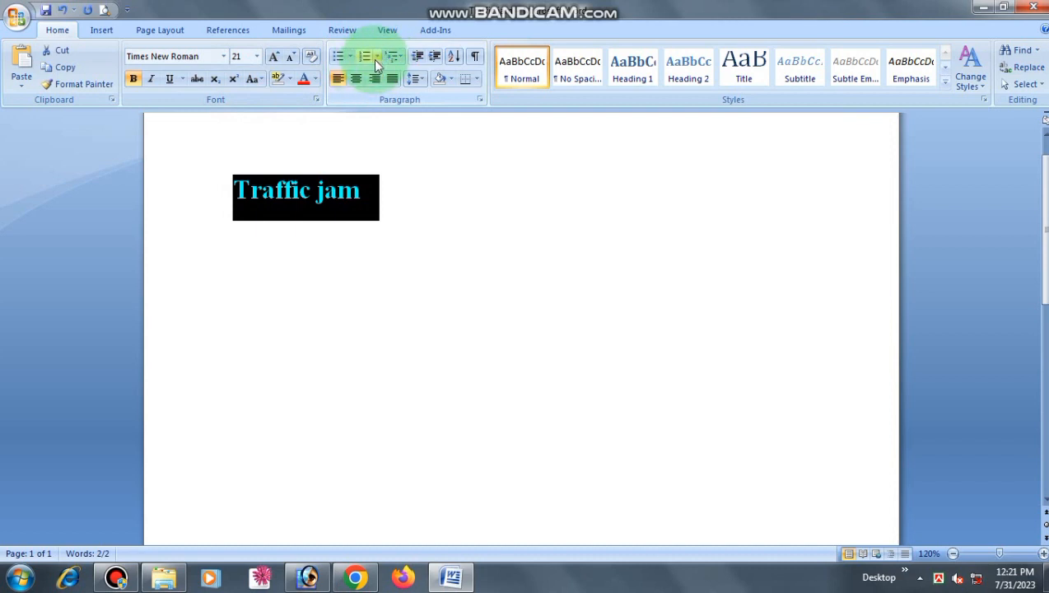
{"action": "left_click", "coordinate": [375, 57]}
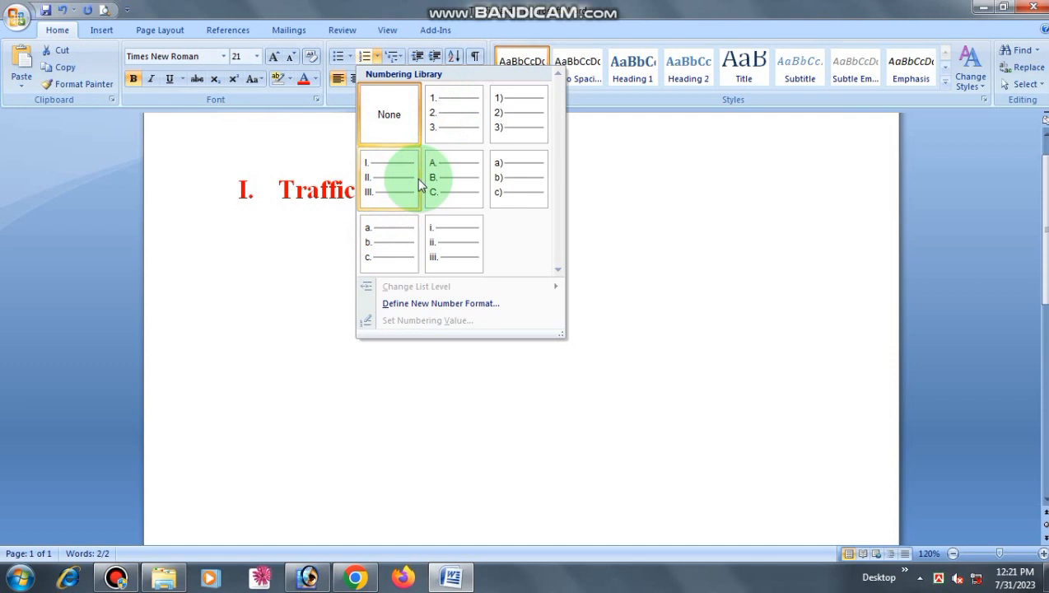
{"action": "left_click", "coordinate": [453, 114]}
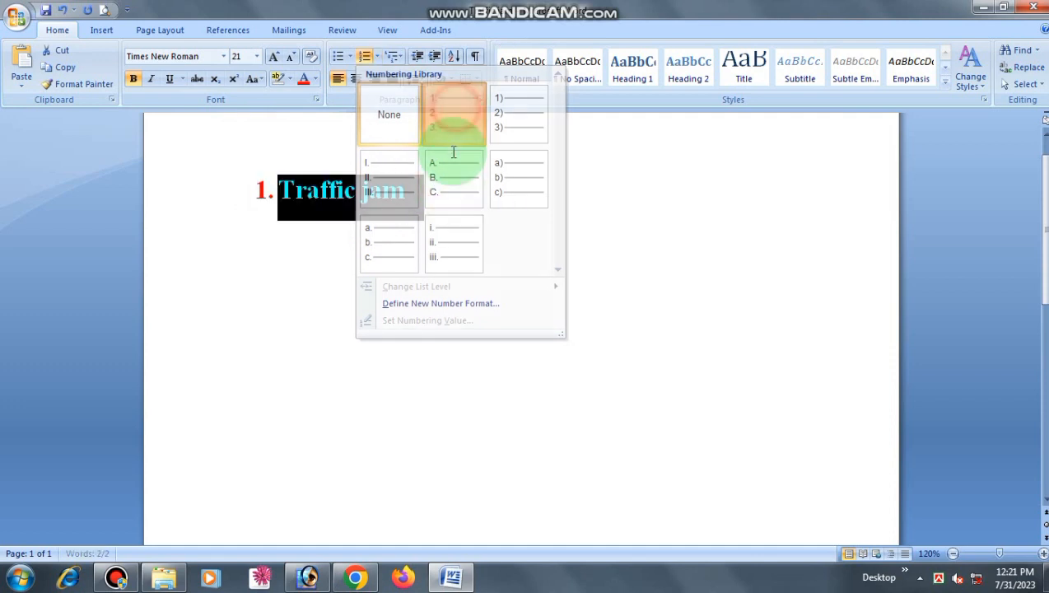
{"action": "left_click", "coordinate": [457, 203]}
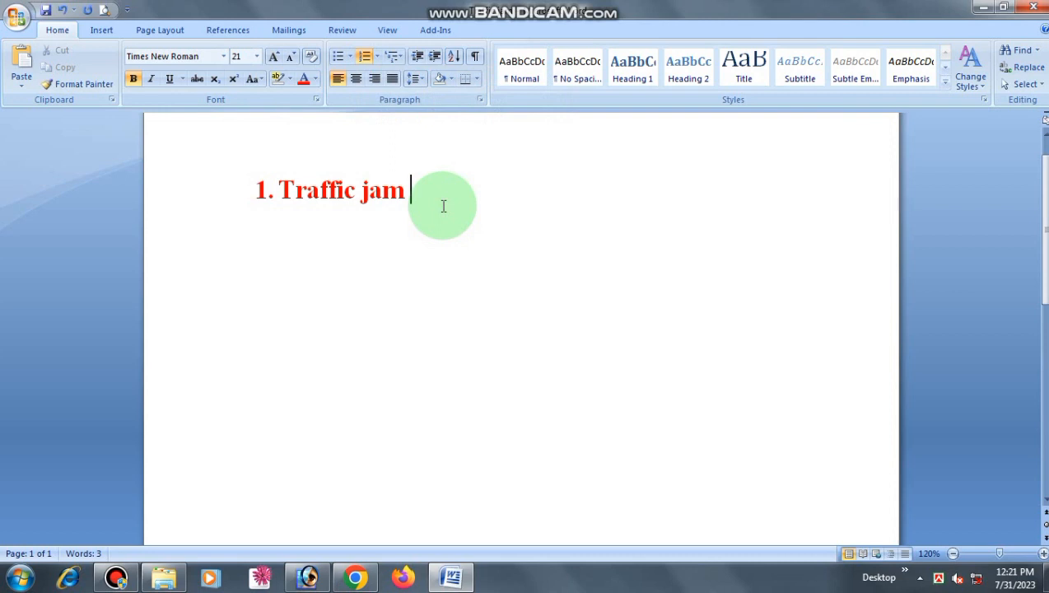
Add the numbered items "la;gkjg" and "asdgj" below "Traffic jam" and end the list
{"action": "key", "text": "Return"}
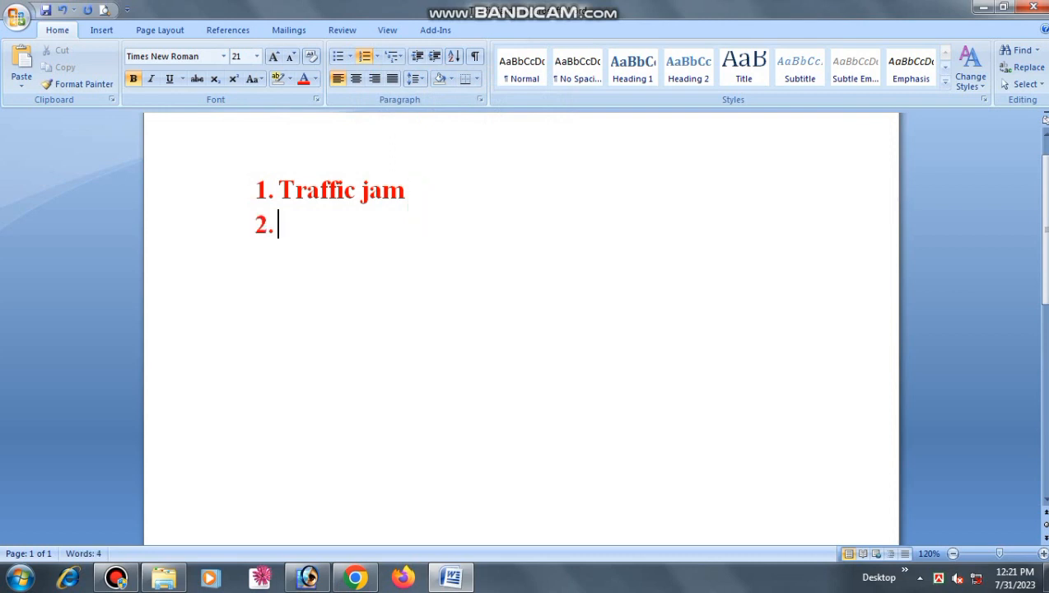
{"action": "type", "text": "la;gkjg"}
{"action": "key", "text": "Return"}
{"action": "type", "text": "asdgj"}
{"action": "key", "text": "Return"}
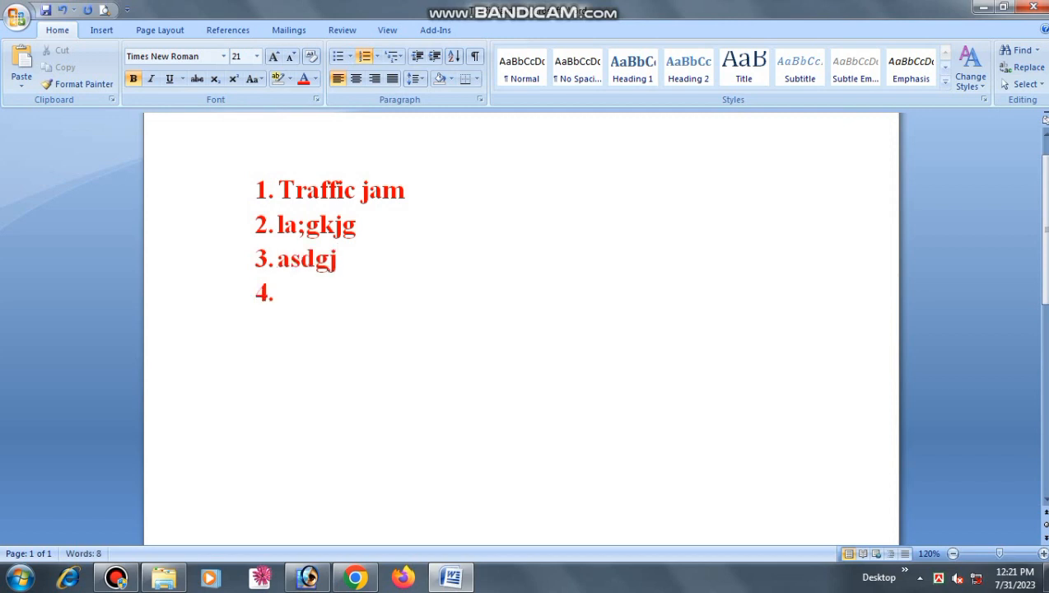
{"action": "key", "text": "Return"}
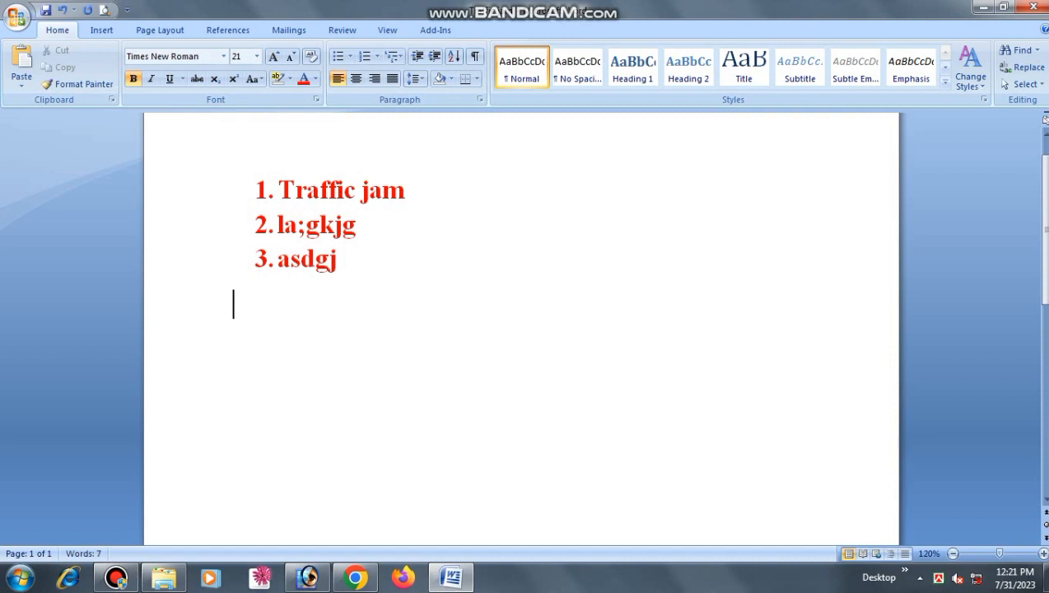
Resume the numbered list after "asdgj" and add the items "faokg", "‘;fg", "l" and "af\g"
{"action": "key", "text": "BackSpace"}
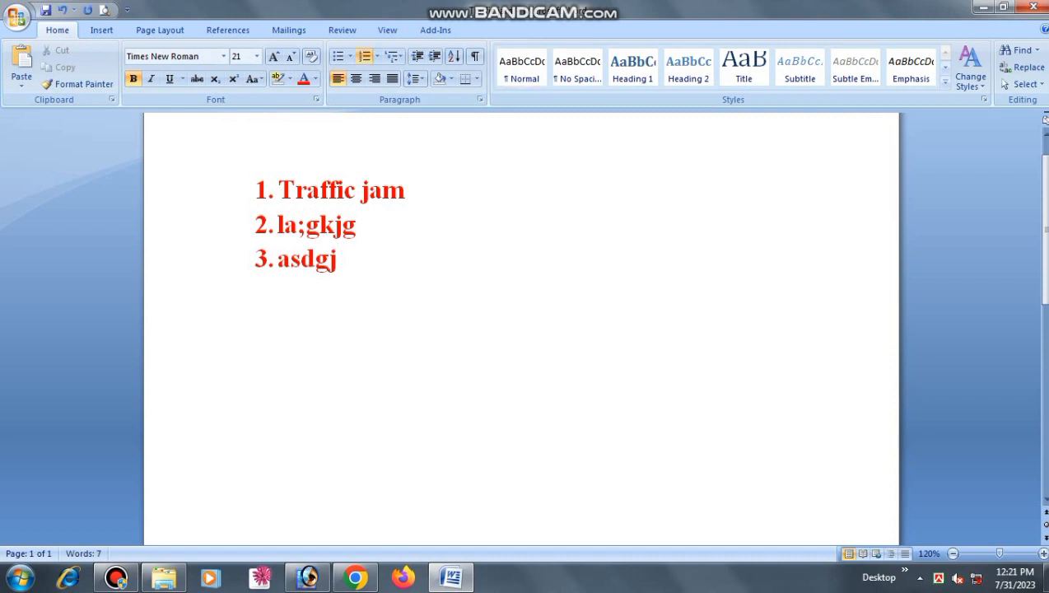
{"action": "key", "text": "Return"}
{"action": "type", "text": "faokg"}
{"action": "key", "text": "Return"}
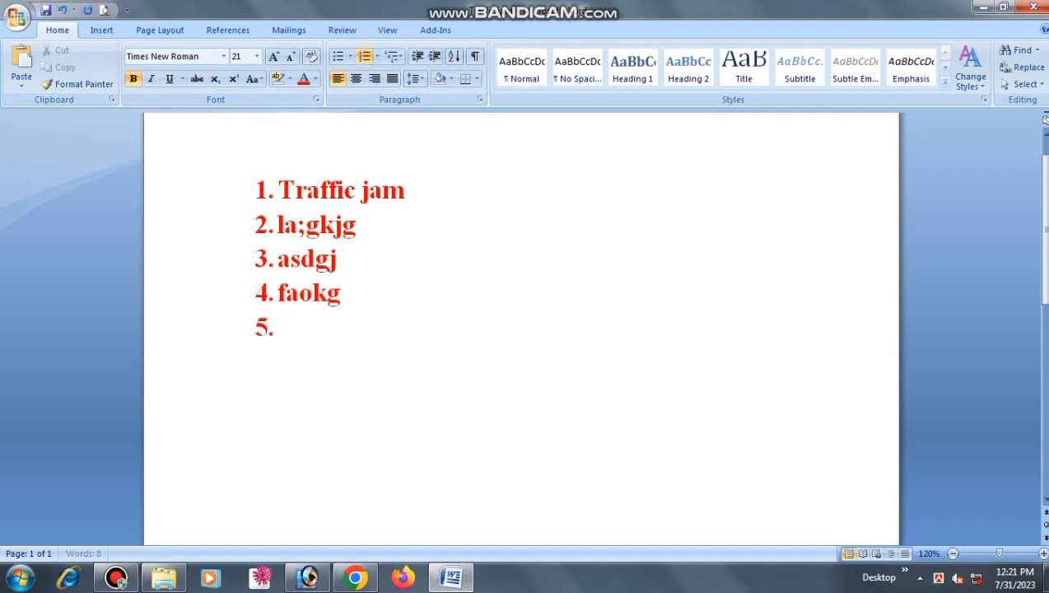
{"action": "type", "text": "';fg"}
{"action": "key", "text": "Return"}
{"action": "type", "text": "l"}
{"action": "key", "text": "Return"}
{"action": "type", "text": "af\\g"}
{"action": "key", "text": "Return"}
{"action": "left_click", "coordinate": [359, 111]}
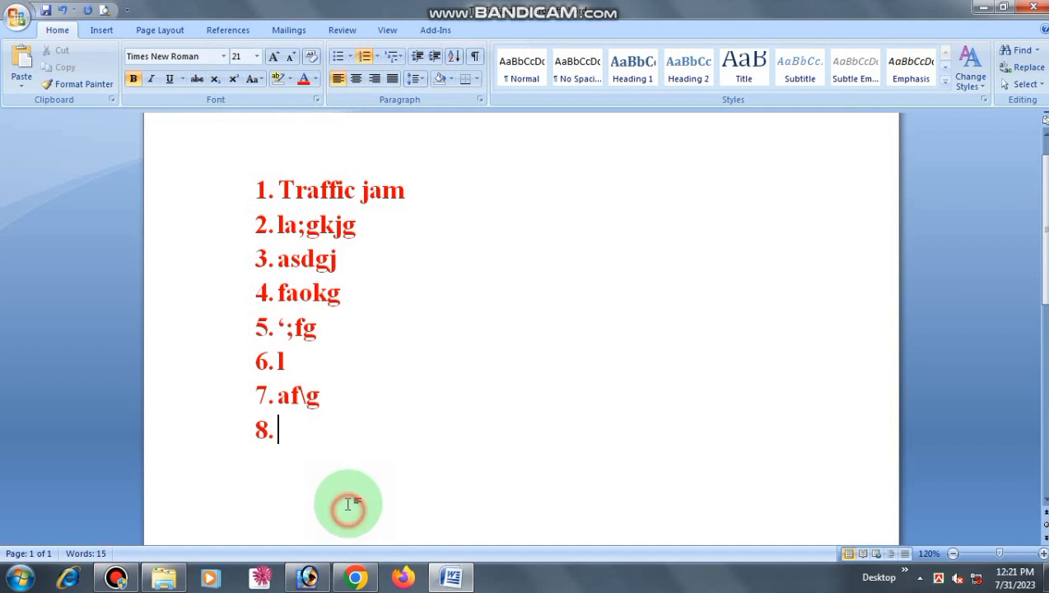
Remove the numbering from the lines "Traffic jam" through "af\g"
{"action": "left_click_drag", "start_coordinate": [347, 507], "coordinate": [197, 146]}
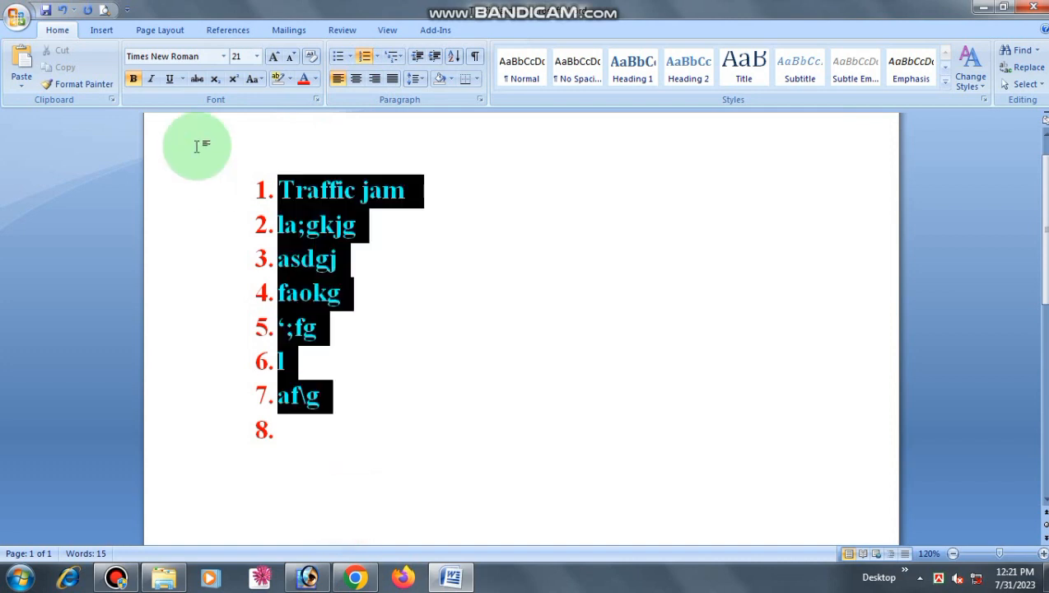
{"action": "left_click", "coordinate": [365, 56]}
{"action": "left_click", "coordinate": [401, 196]}
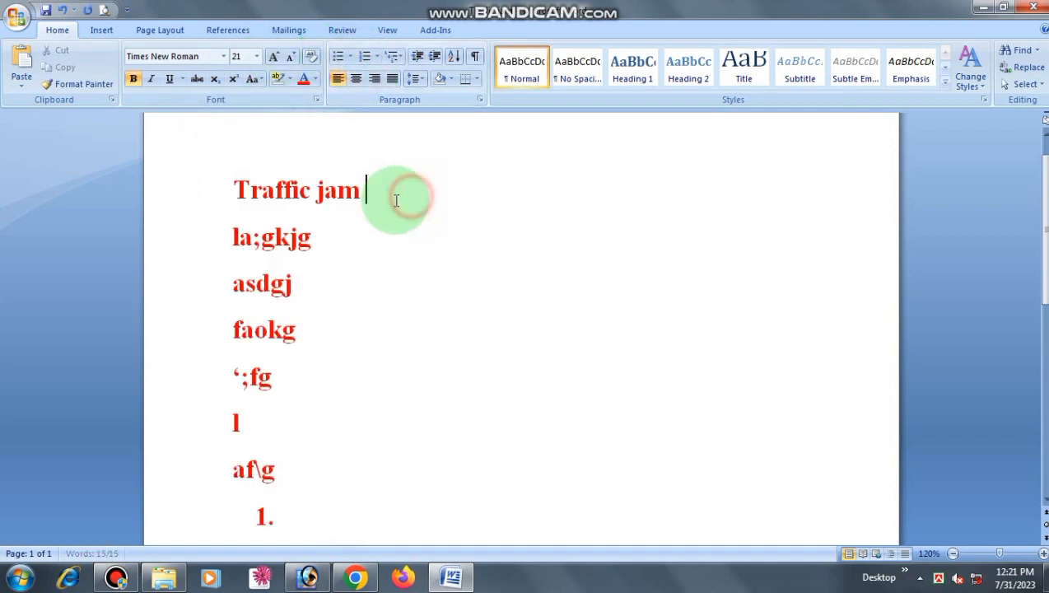
{"action": "key", "text": "ctrl+a"}
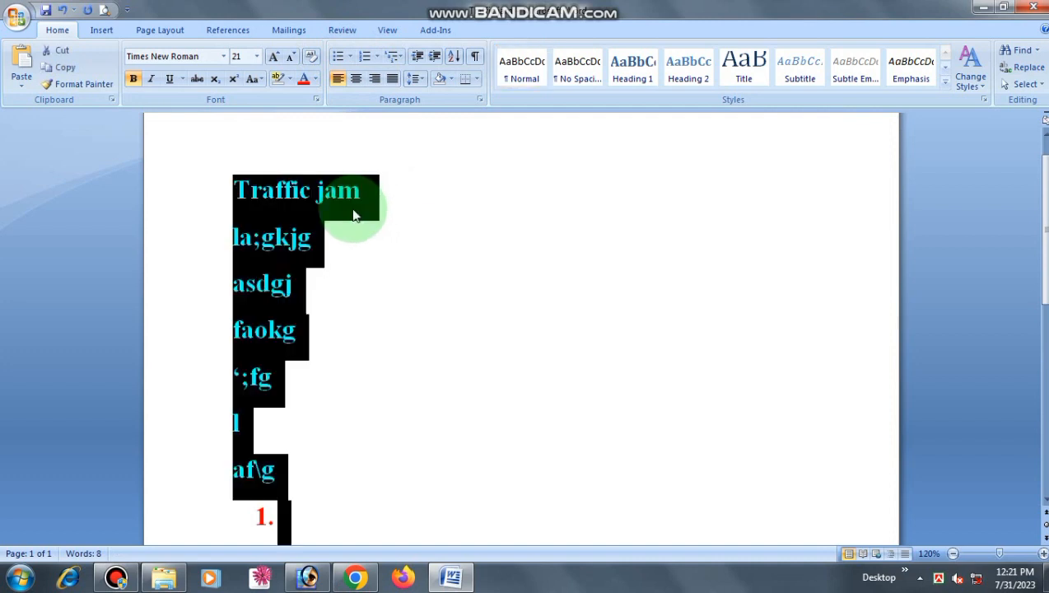
{"action": "left_click", "coordinate": [354, 217]}
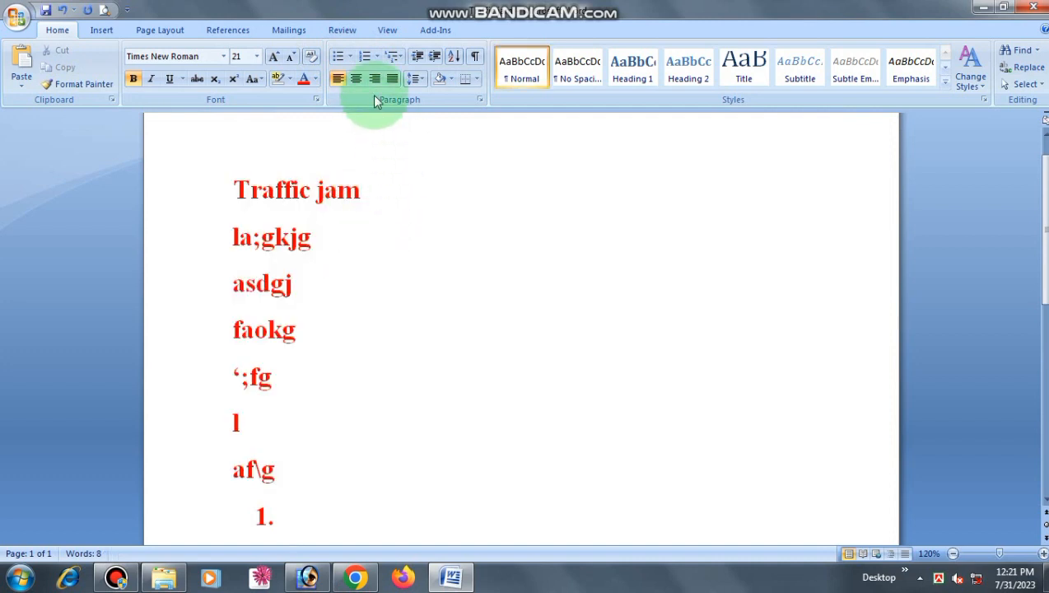
Apply the multilevel list style with diamond and arrow bullets to the whole document
{"action": "left_click", "coordinate": [397, 58]}
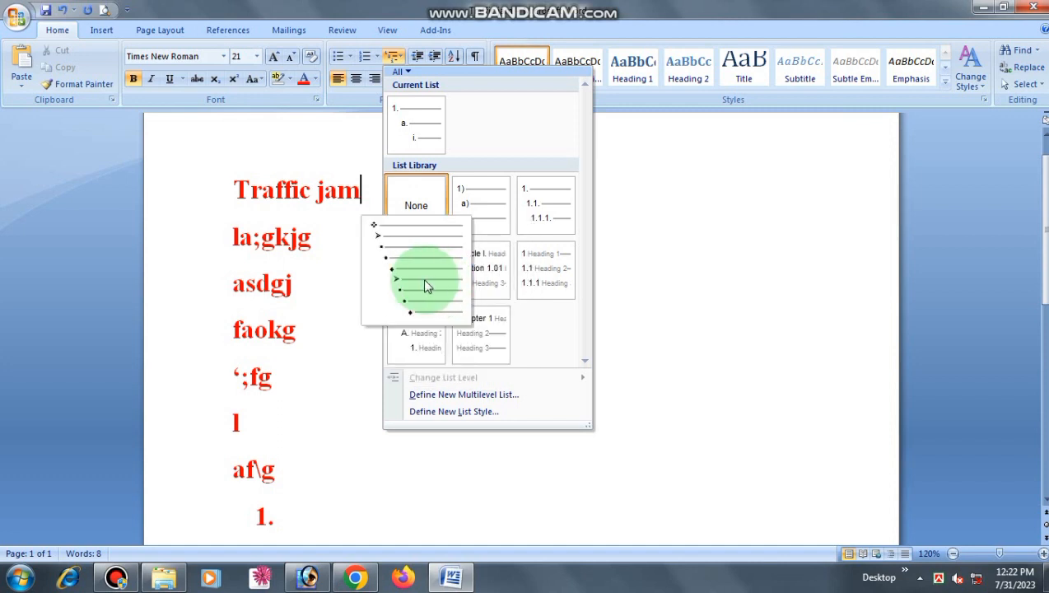
{"action": "left_click", "coordinate": [352, 318]}
{"action": "key", "text": "ctrl+a"}
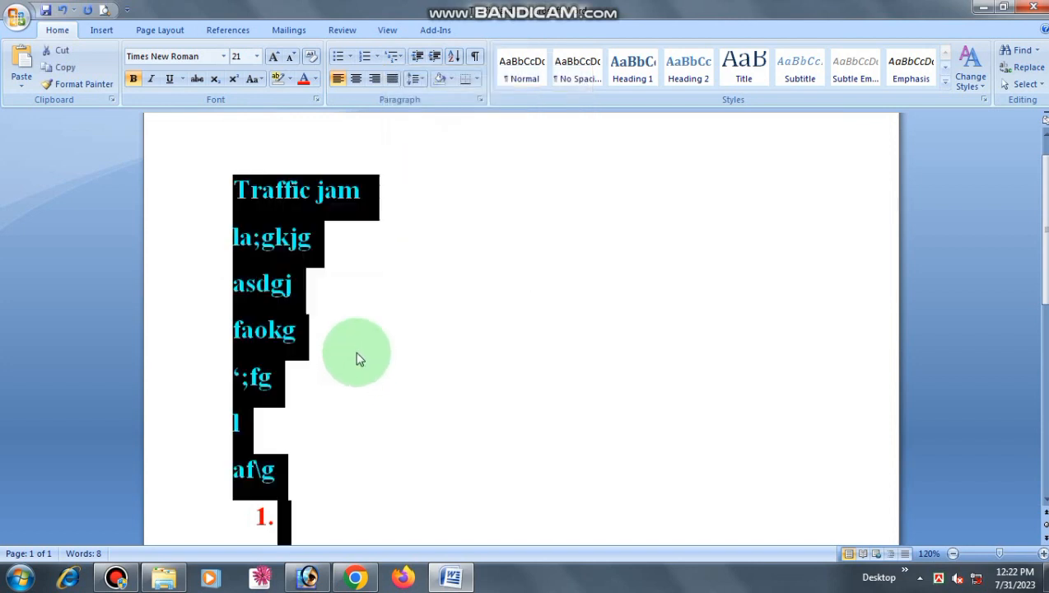
{"action": "left_click", "coordinate": [403, 60]}
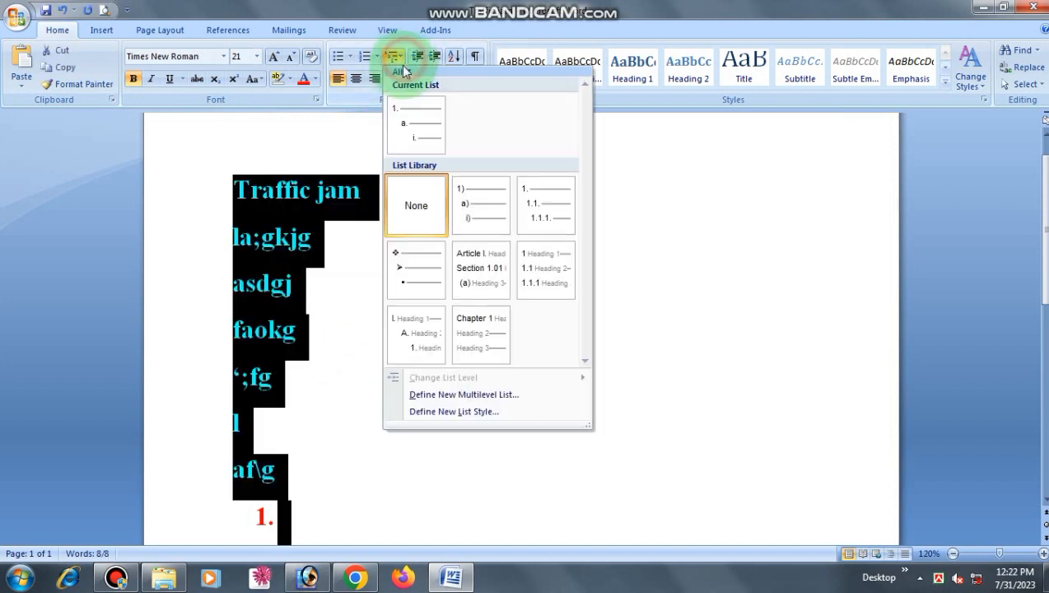
{"action": "mouse_move", "coordinate": [413, 265]}
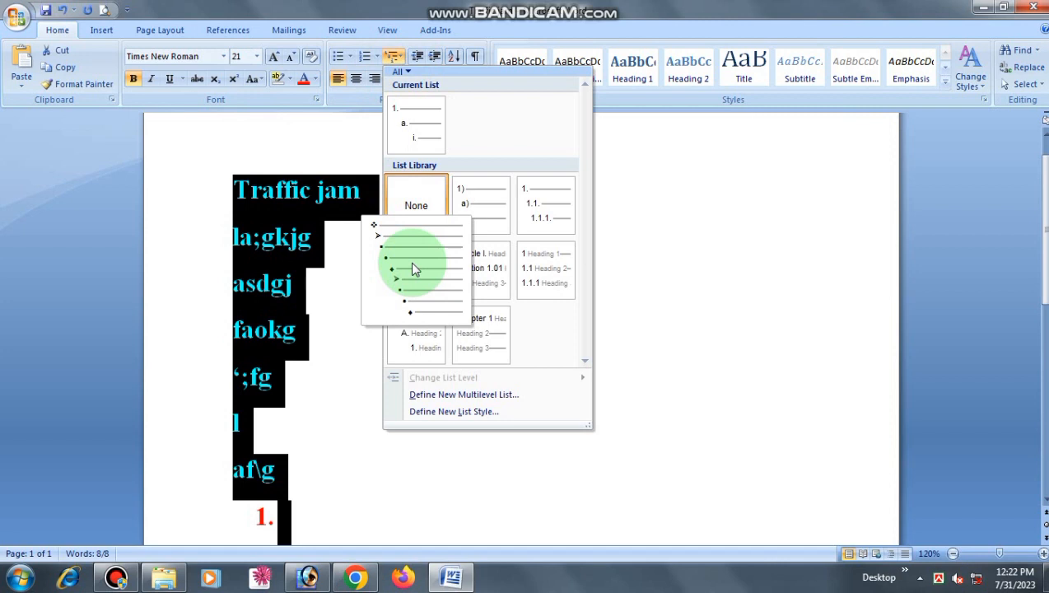
{"action": "left_click", "coordinate": [413, 265]}
{"action": "left_click", "coordinate": [403, 286]}
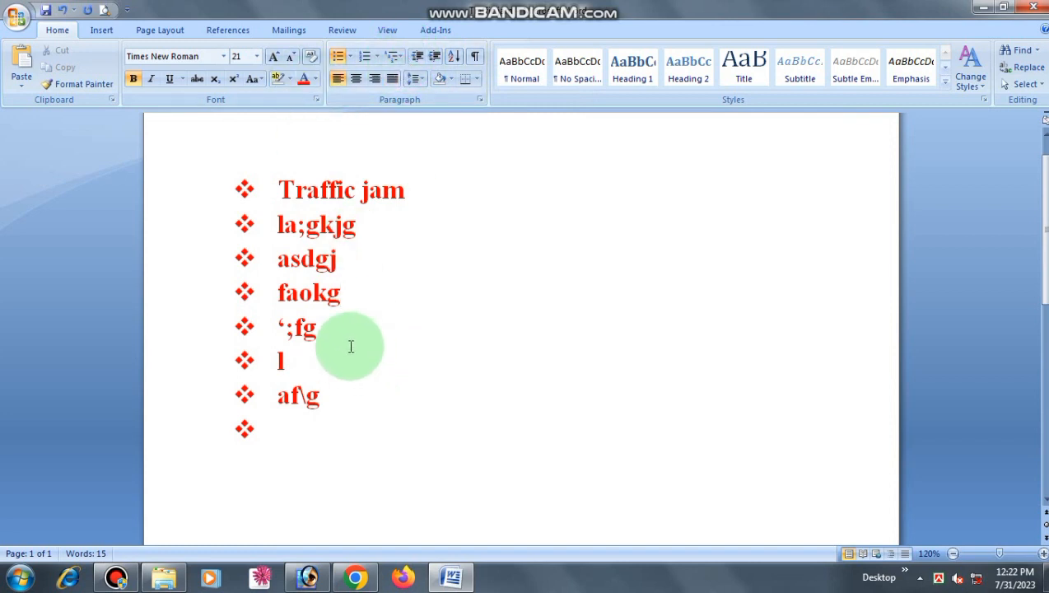
Remove the diamond bullets from all lines of the document
{"action": "key", "text": "ctrl+a"}
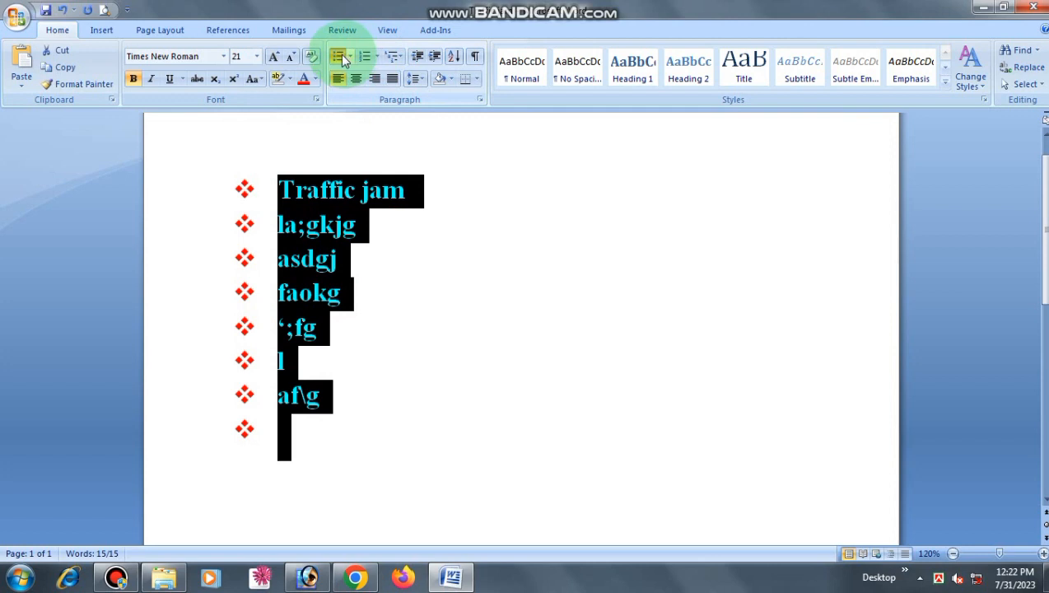
{"action": "left_click", "coordinate": [339, 55]}
{"action": "left_click", "coordinate": [369, 246]}
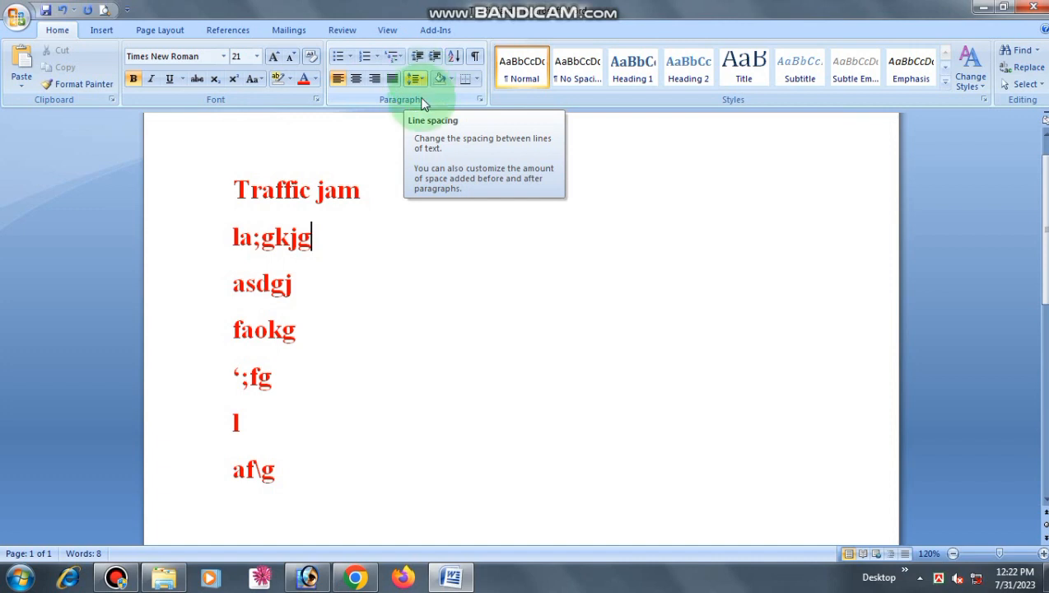
{"action": "left_click", "coordinate": [426, 304]}
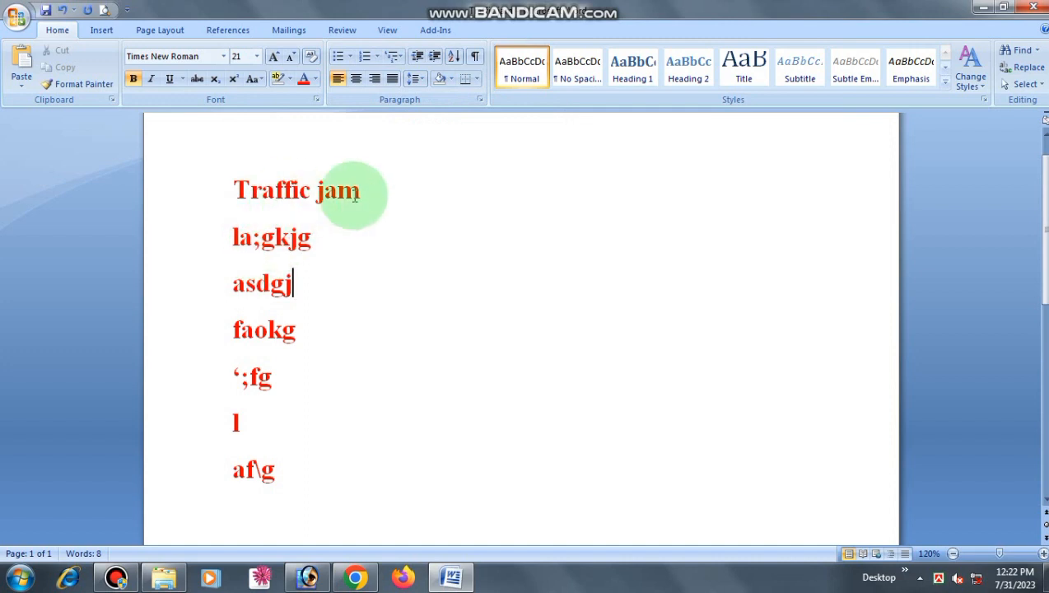
Set the line spacing of the lines "Traffic jam" through "af\g" to 1.0
{"action": "left_click_drag", "start_coordinate": [335, 475], "coordinate": [390, 119]}
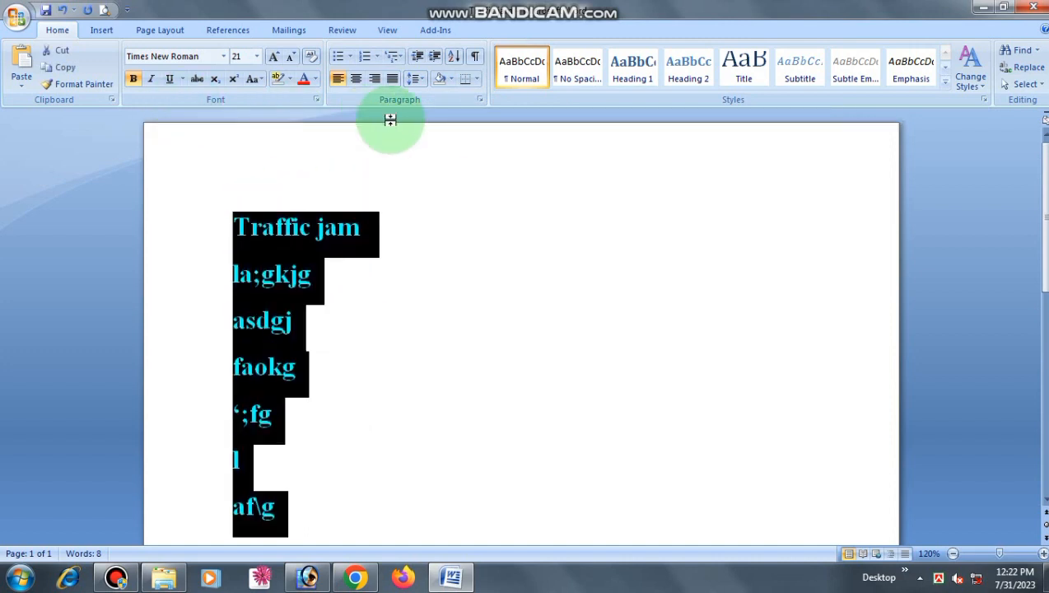
{"action": "left_click", "coordinate": [419, 82]}
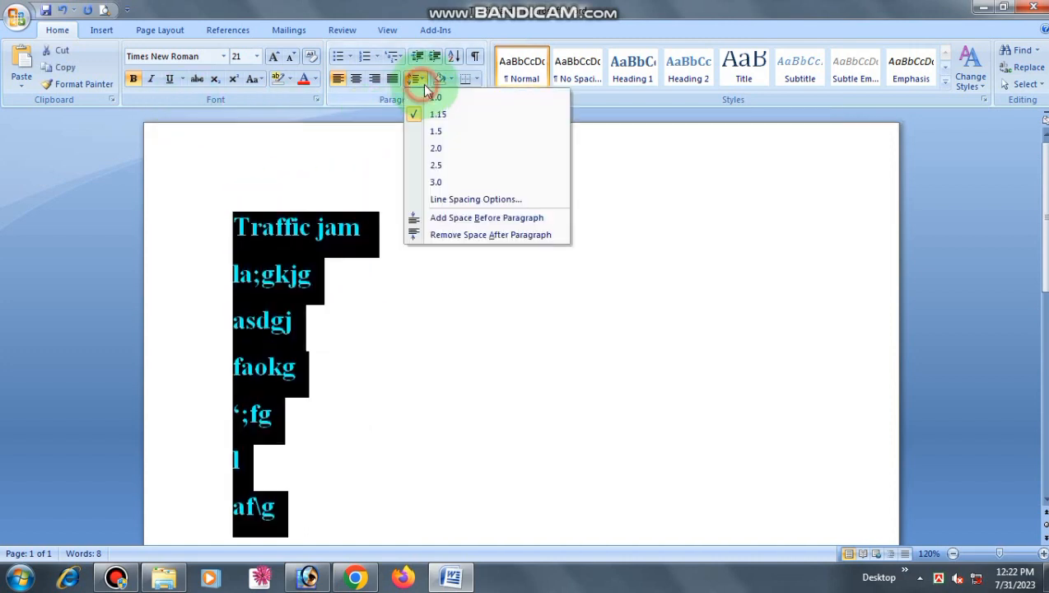
{"action": "left_click", "coordinate": [473, 110]}
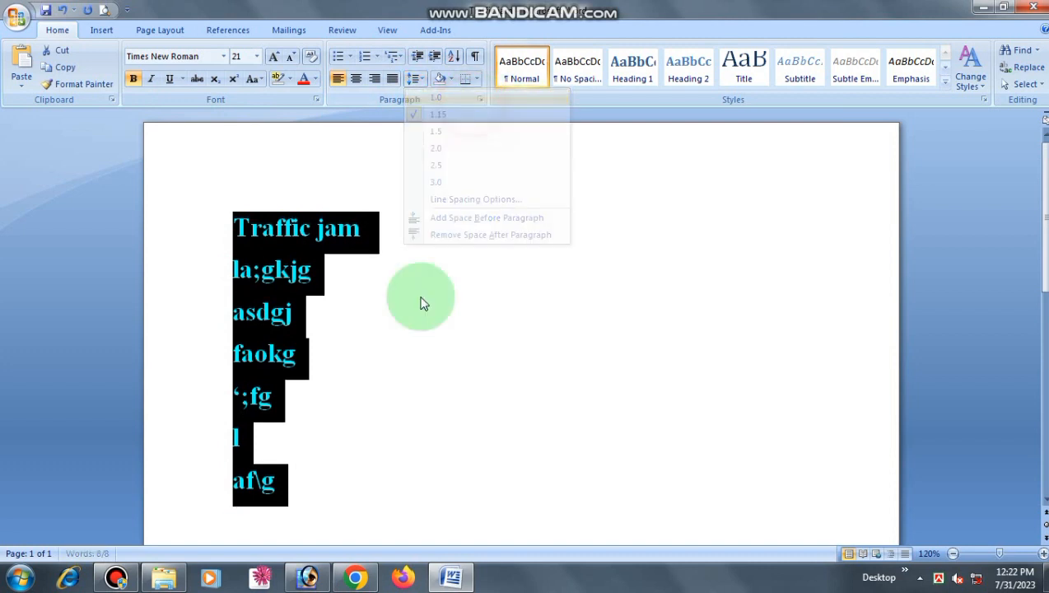
{"action": "left_click", "coordinate": [367, 347]}
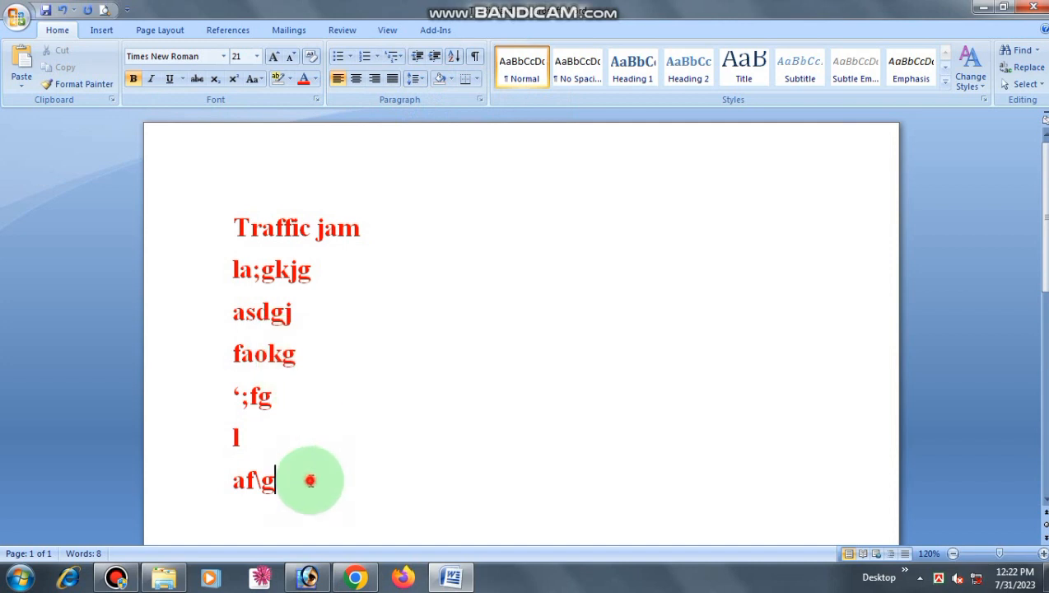
Set the line spacing of the lines "Traffic jam" through "af\g" to 3.0 and look over the spread-out text
{"action": "left_click_drag", "start_coordinate": [309, 479], "coordinate": [229, 137]}
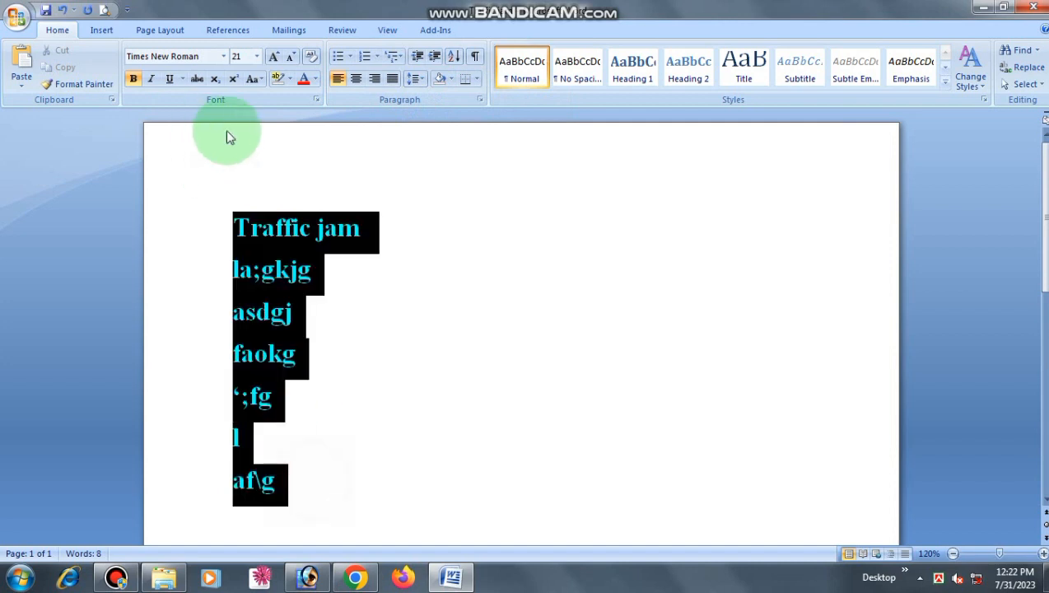
{"action": "left_click", "coordinate": [417, 79]}
{"action": "left_click", "coordinate": [438, 183]}
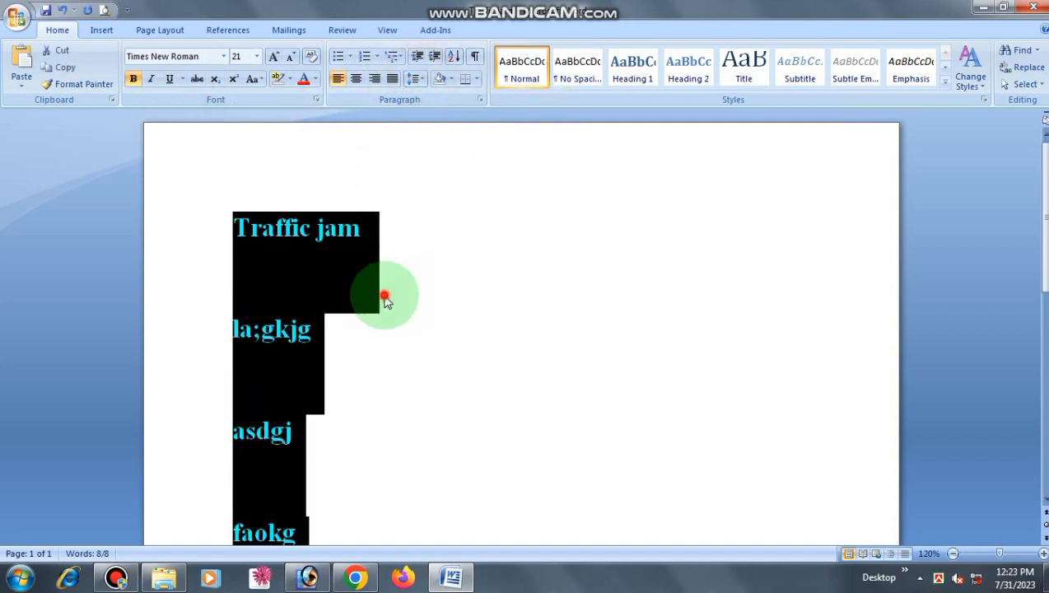
{"action": "left_click", "coordinate": [367, 271]}
{"action": "scroll", "coordinate": [358, 253], "scroll_direction": "down", "scroll_amount": 4}
{"action": "scroll", "coordinate": [343, 249], "scroll_direction": "up", "scroll_amount": 2}
{"action": "scroll", "coordinate": [343, 248], "scroll_direction": "up", "scroll_amount": 1}
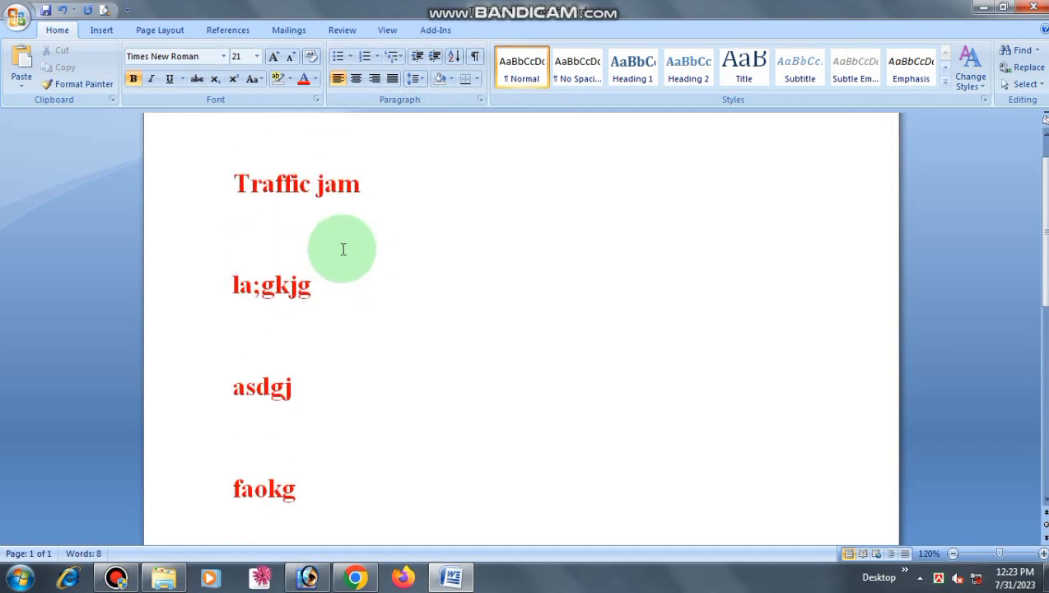
{"action": "scroll", "coordinate": [362, 307], "scroll_direction": "down", "scroll_amount": 5}
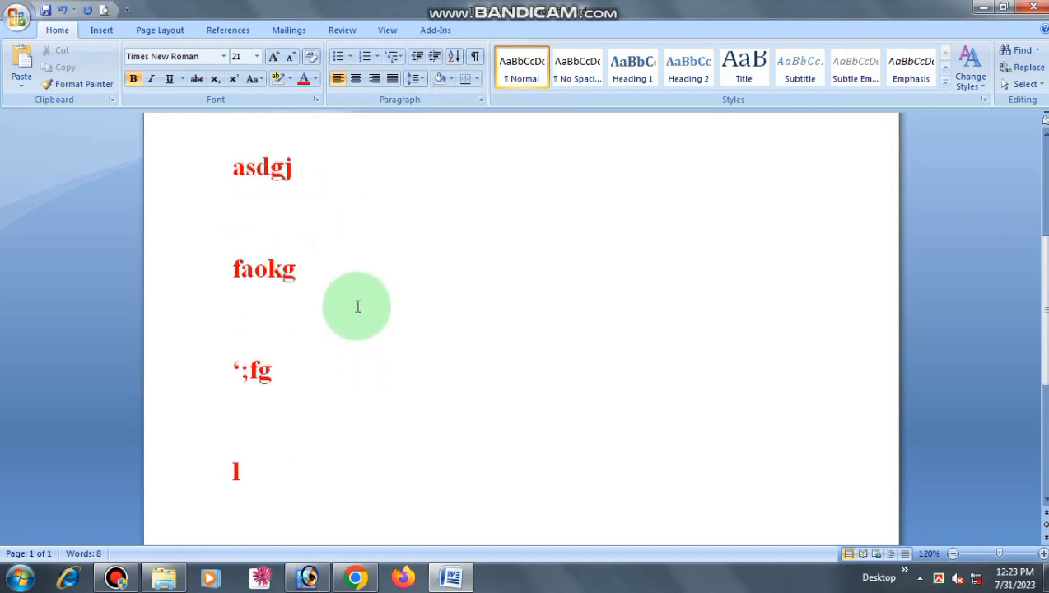
Set the line spacing of the whole document to 1.0
{"action": "key", "text": "ctrl+a"}
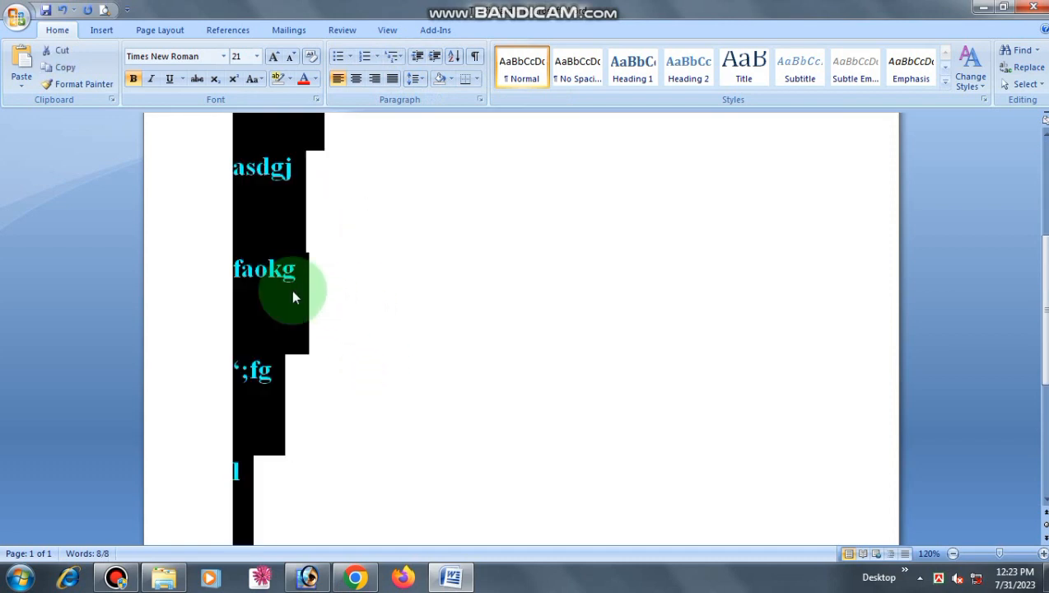
{"action": "left_click", "coordinate": [418, 78]}
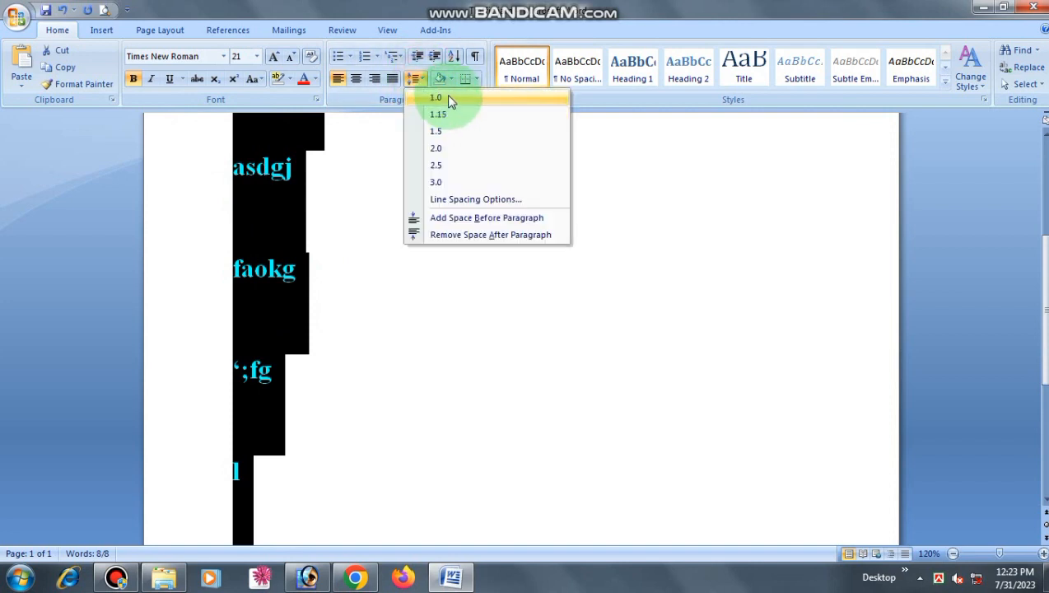
{"action": "left_click", "coordinate": [449, 98]}
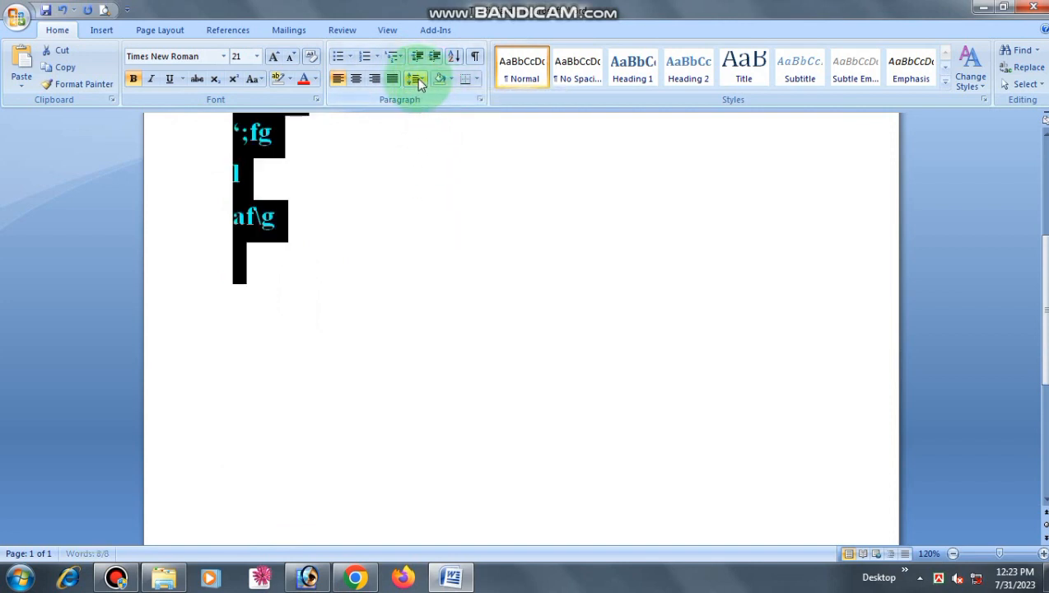
{"action": "left_click", "coordinate": [480, 99]}
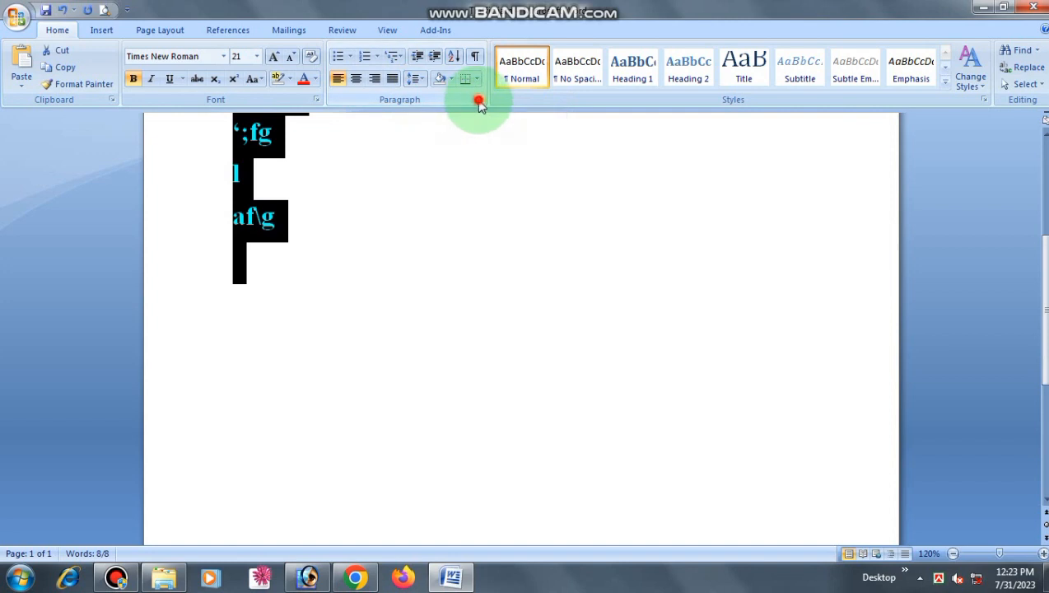
{"action": "left_click", "coordinate": [661, 130]}
{"action": "left_click", "coordinate": [660, 127]}
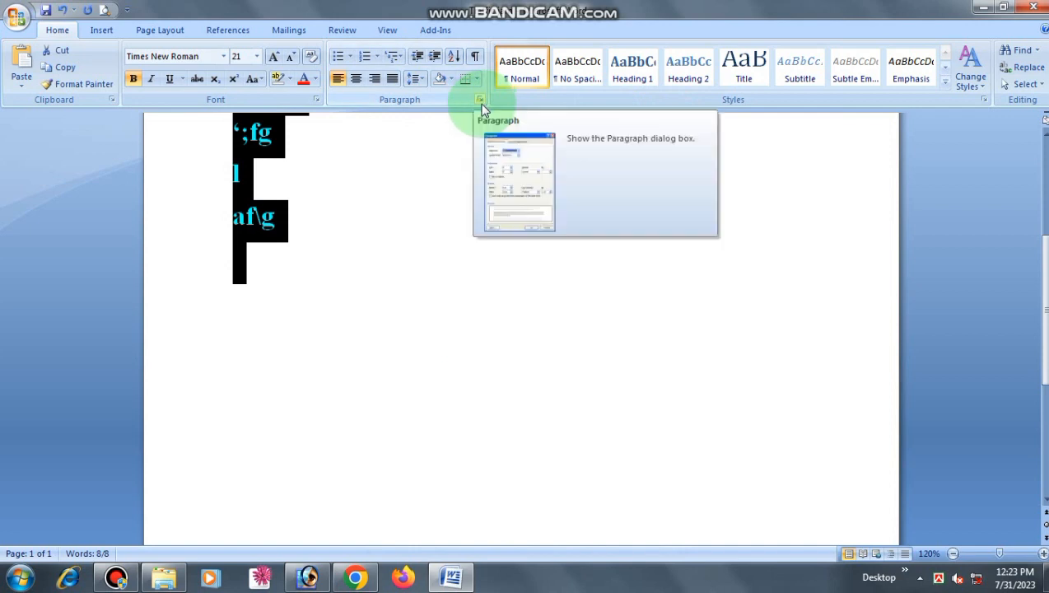
{"action": "key", "text": "F1"}
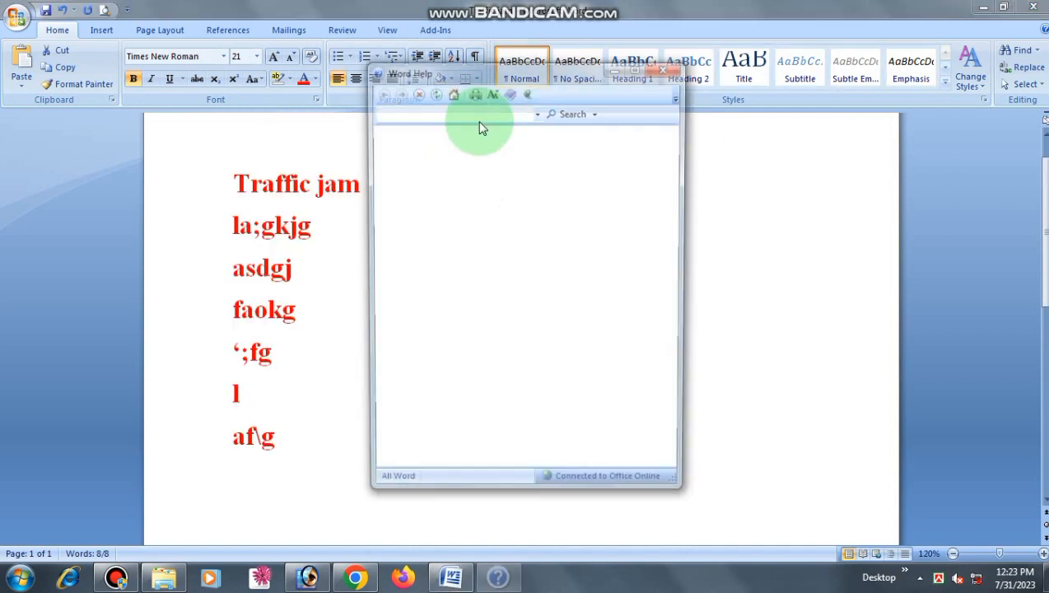
{"action": "left_click", "coordinate": [667, 67]}
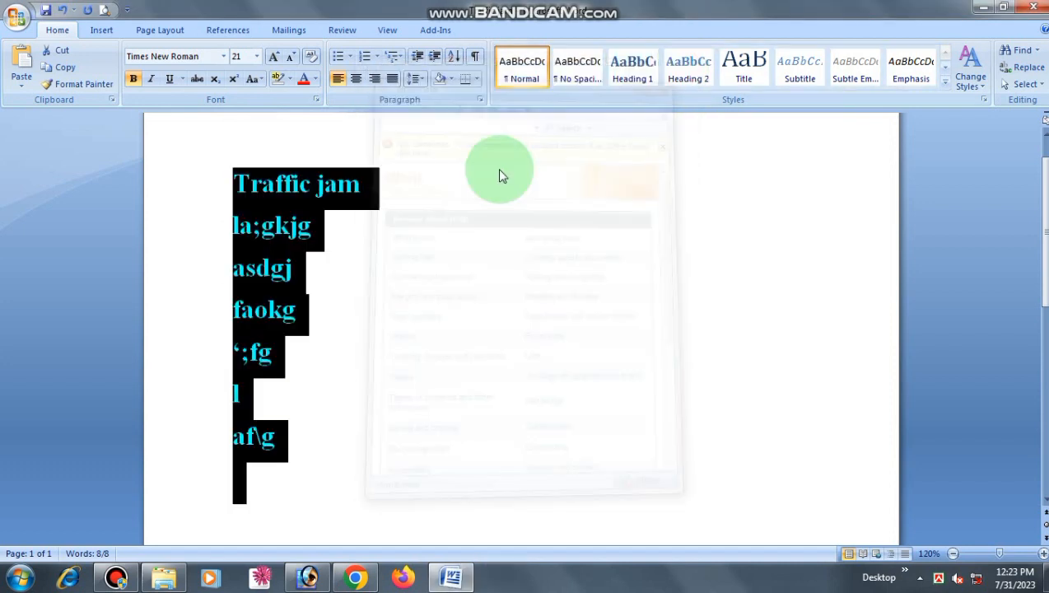
{"action": "left_click", "coordinate": [486, 129]}
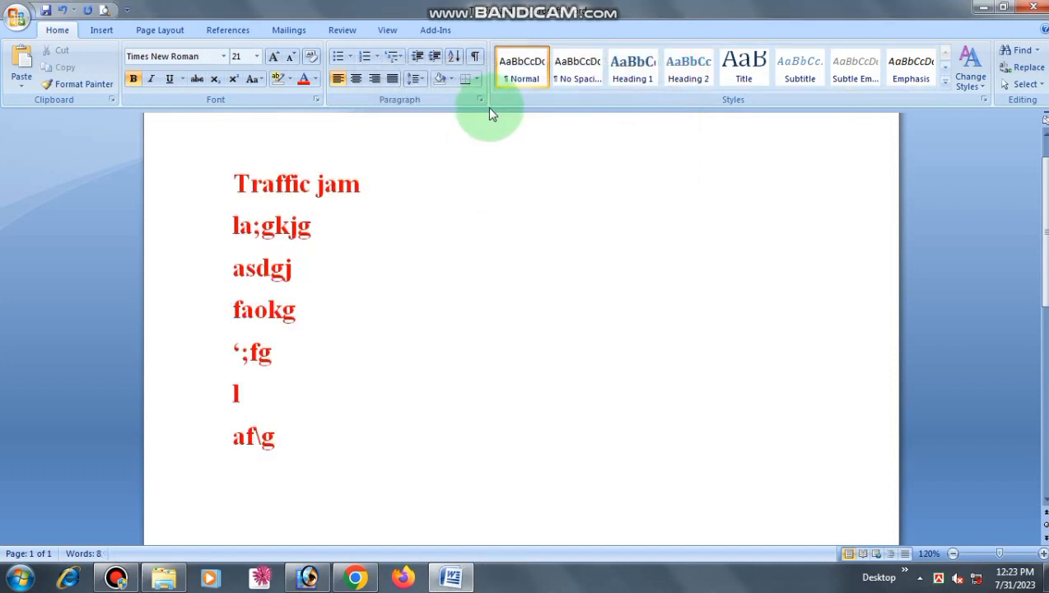
Open the Paragraph settings for the "Traffic jam" line and show the available line spacing options
{"action": "left_click", "coordinate": [479, 101]}
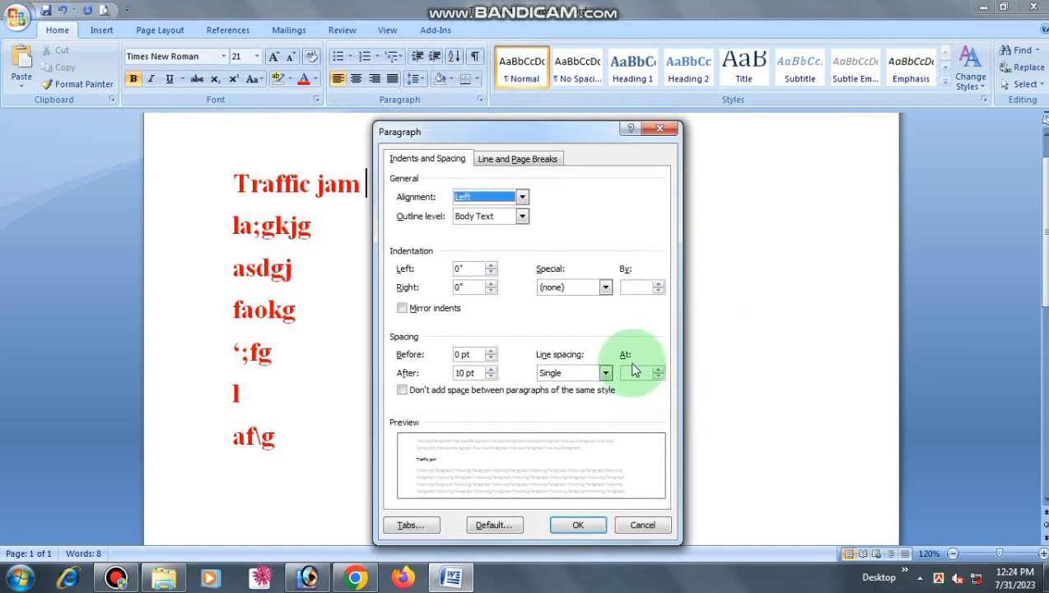
{"action": "left_click", "coordinate": [628, 372]}
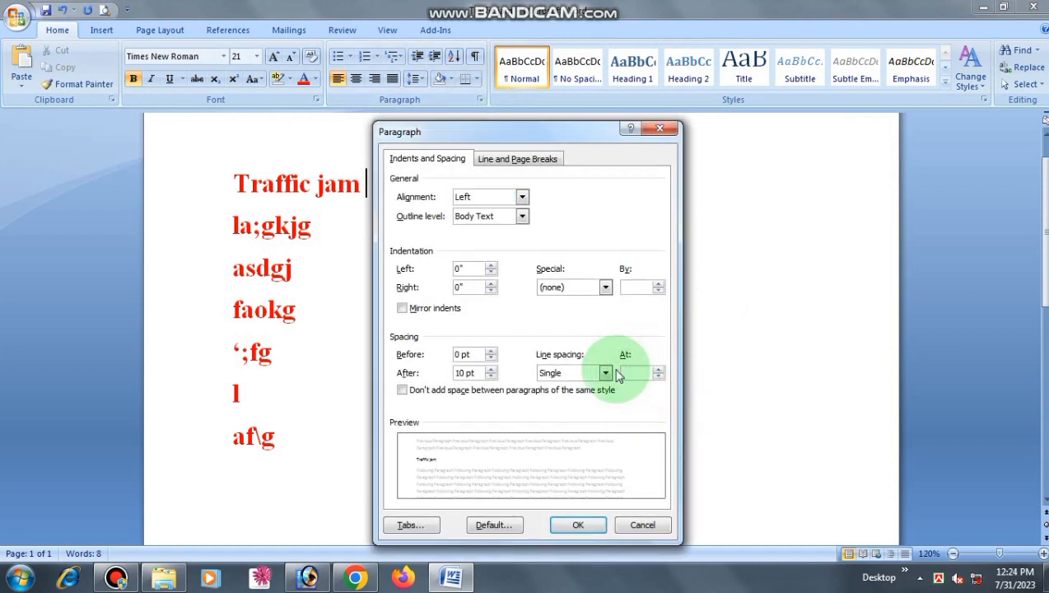
{"action": "left_click", "coordinate": [606, 373]}
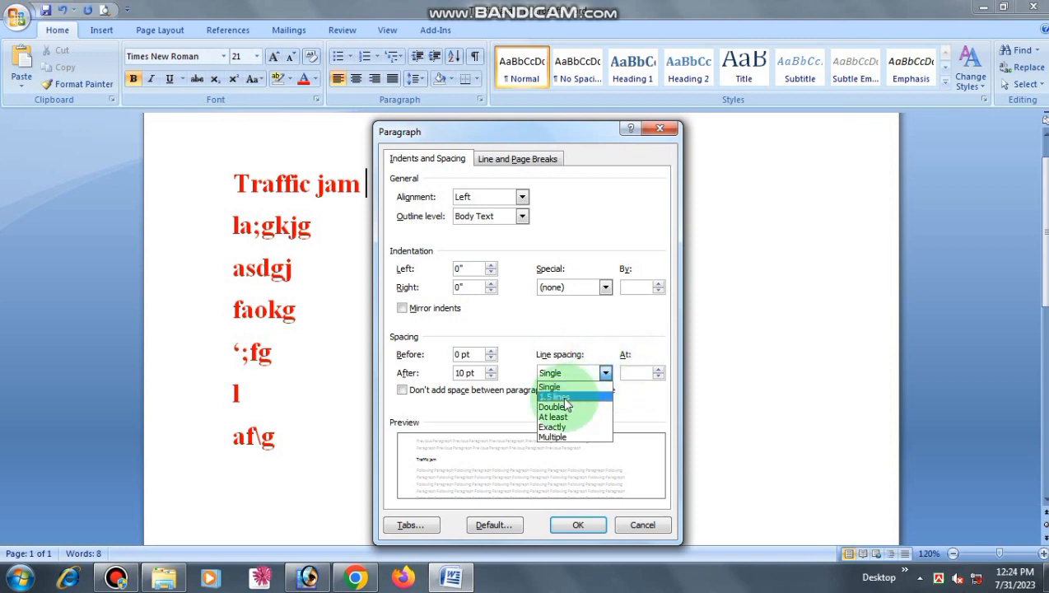